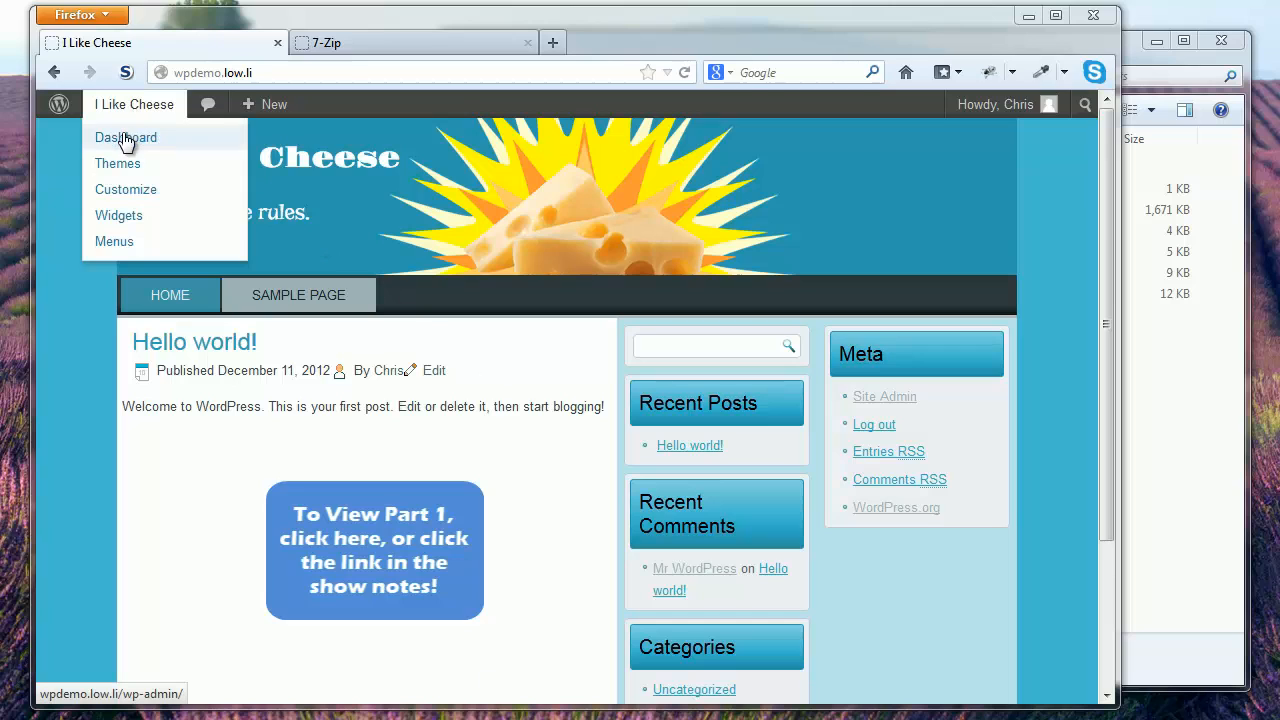
# - Open the I Like Cheese site's admin dashboard and look over the admin toolbar's menus
pyautogui.click(125, 140)
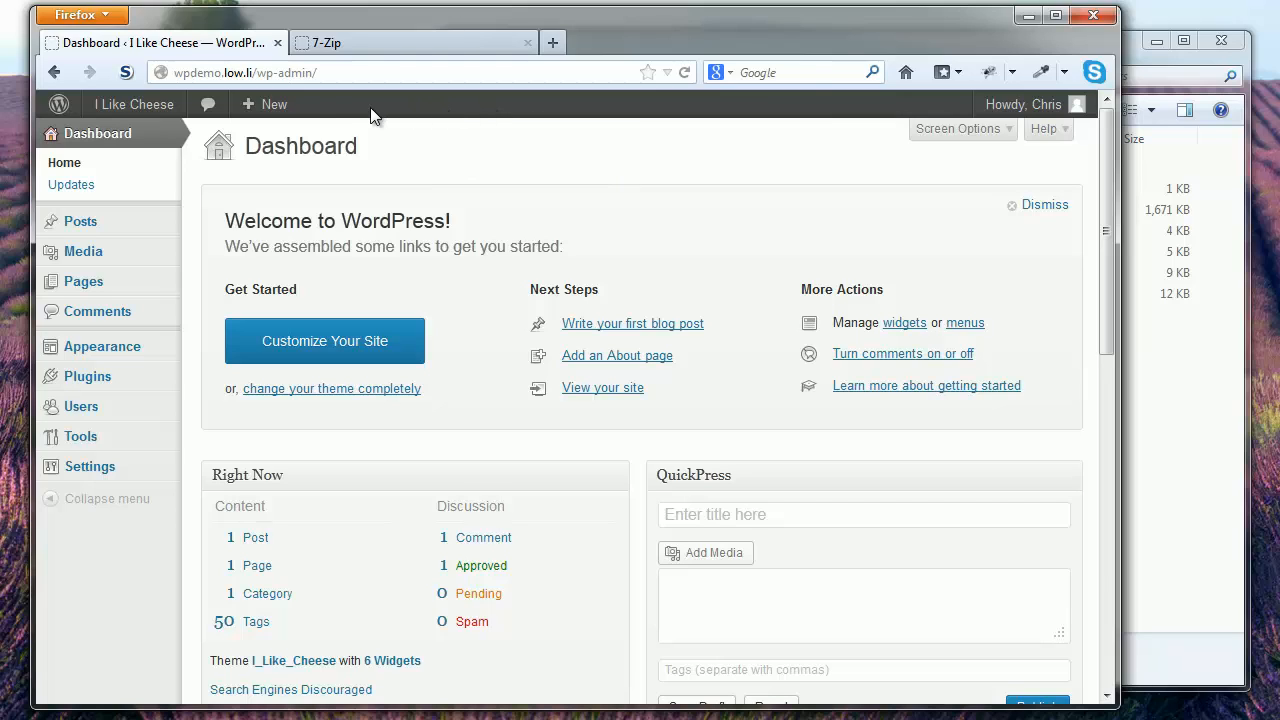
pyautogui.moveTo(272, 104)
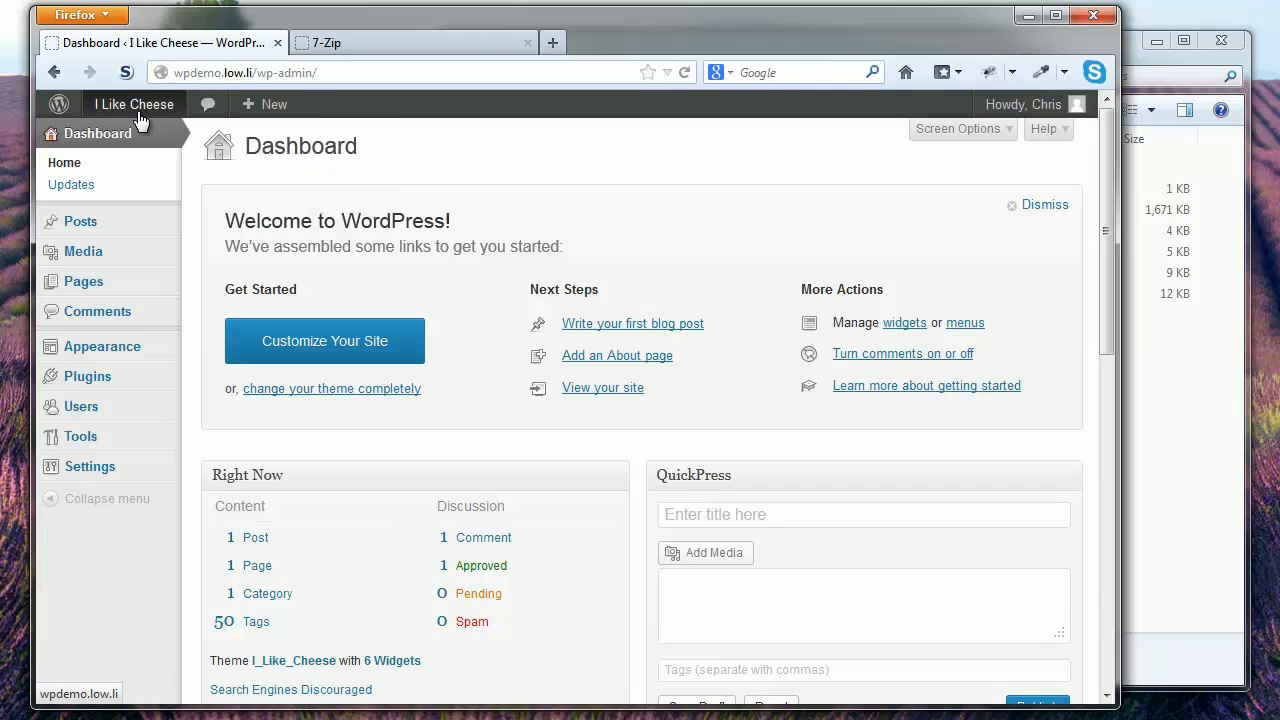
pyautogui.moveTo(57, 108)
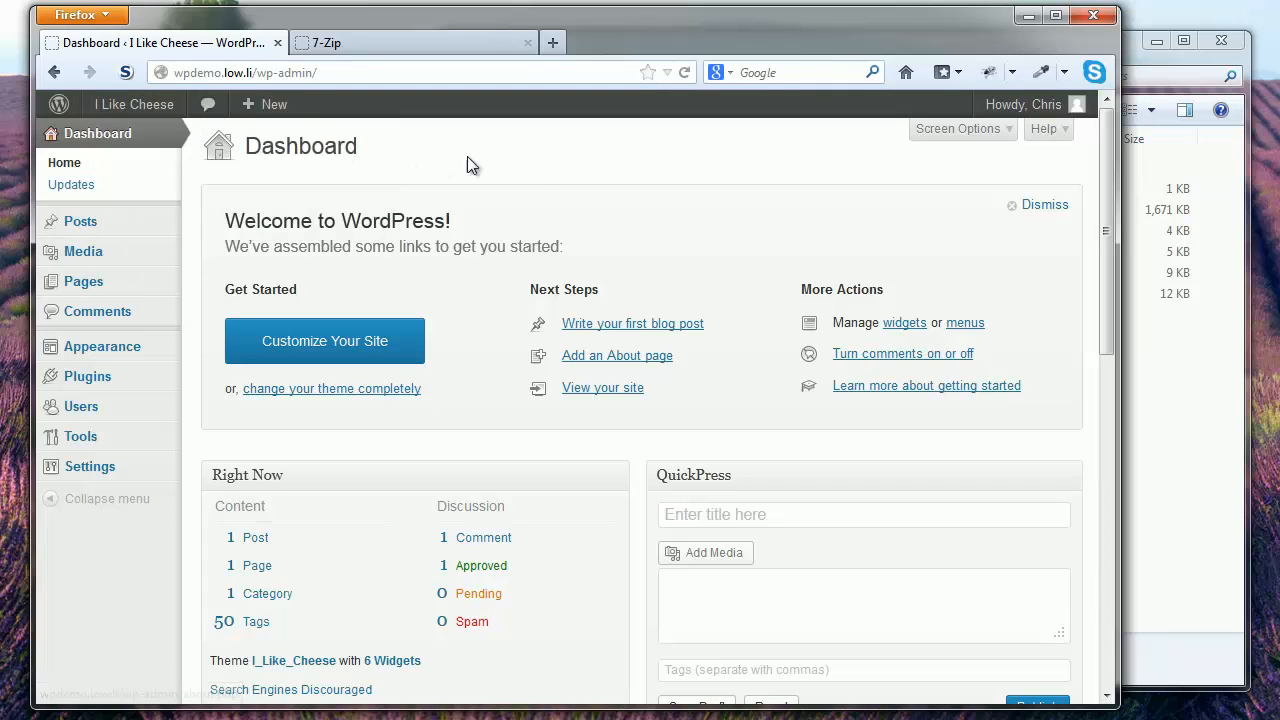
pyautogui.moveTo(1030, 110)
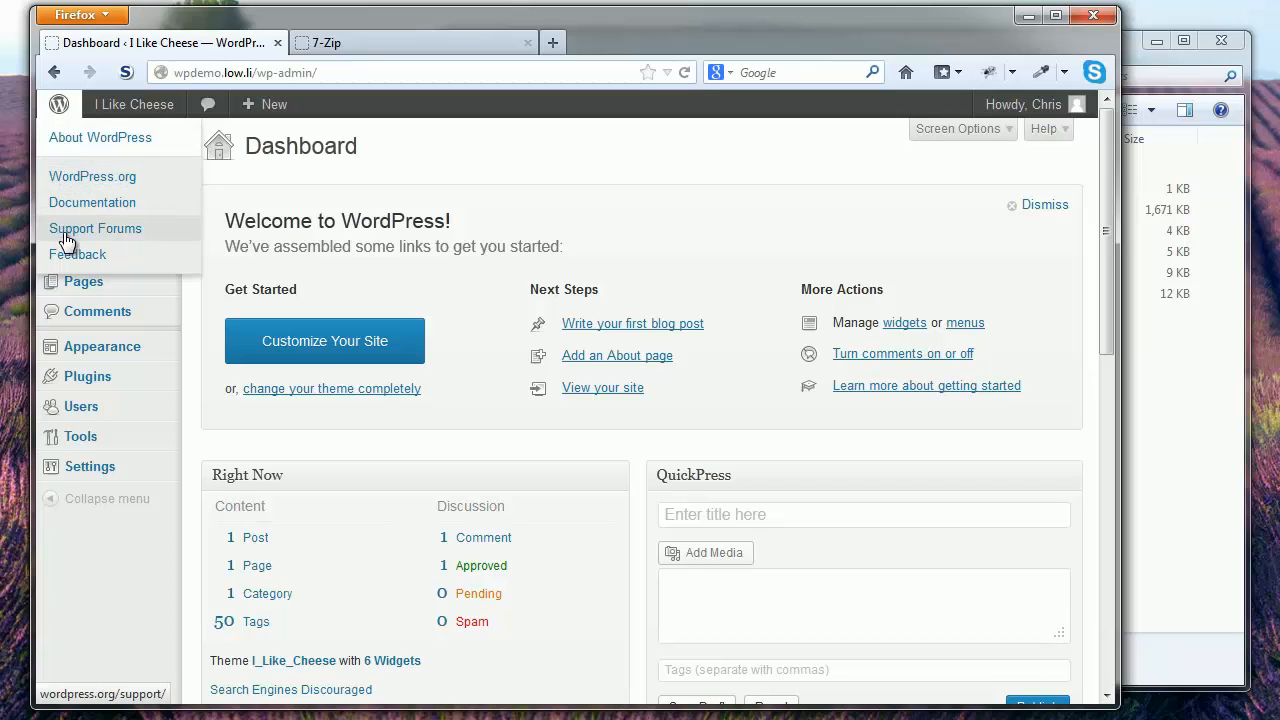
pyautogui.moveTo(128, 115)
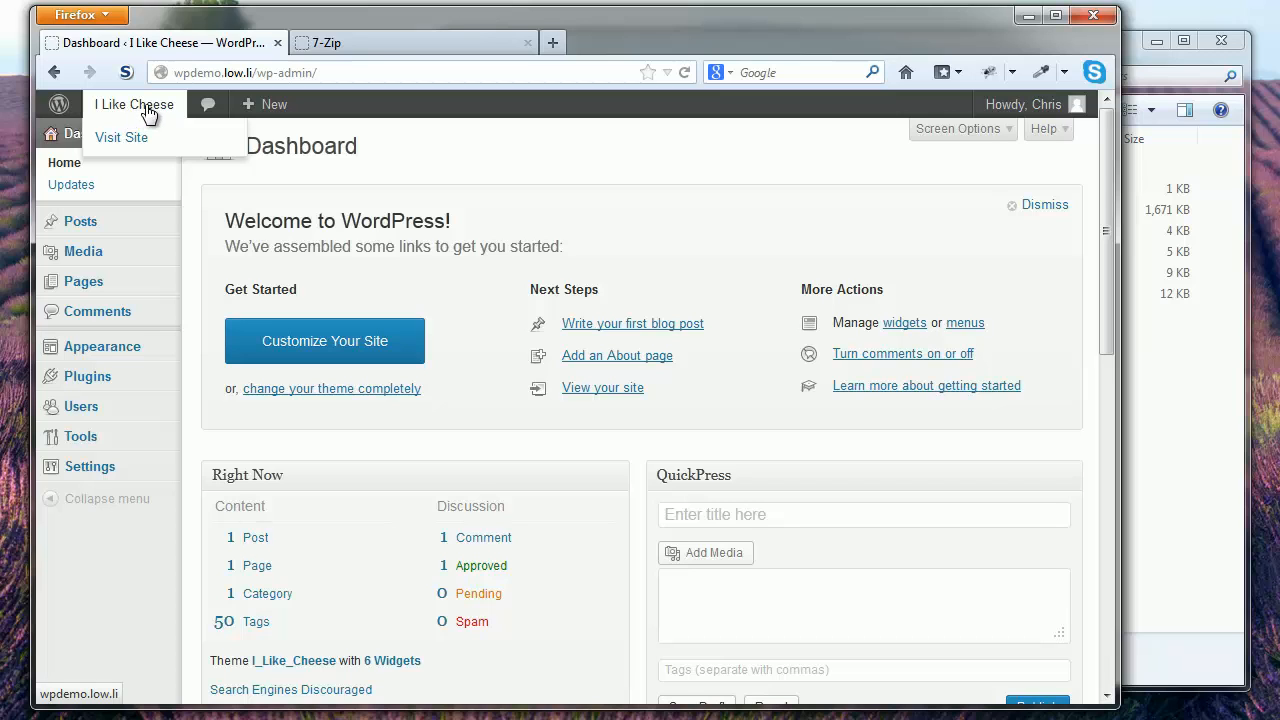
# - Visit the I Like Cheese public site and return to its admin dashboard
pyautogui.click(148, 111)
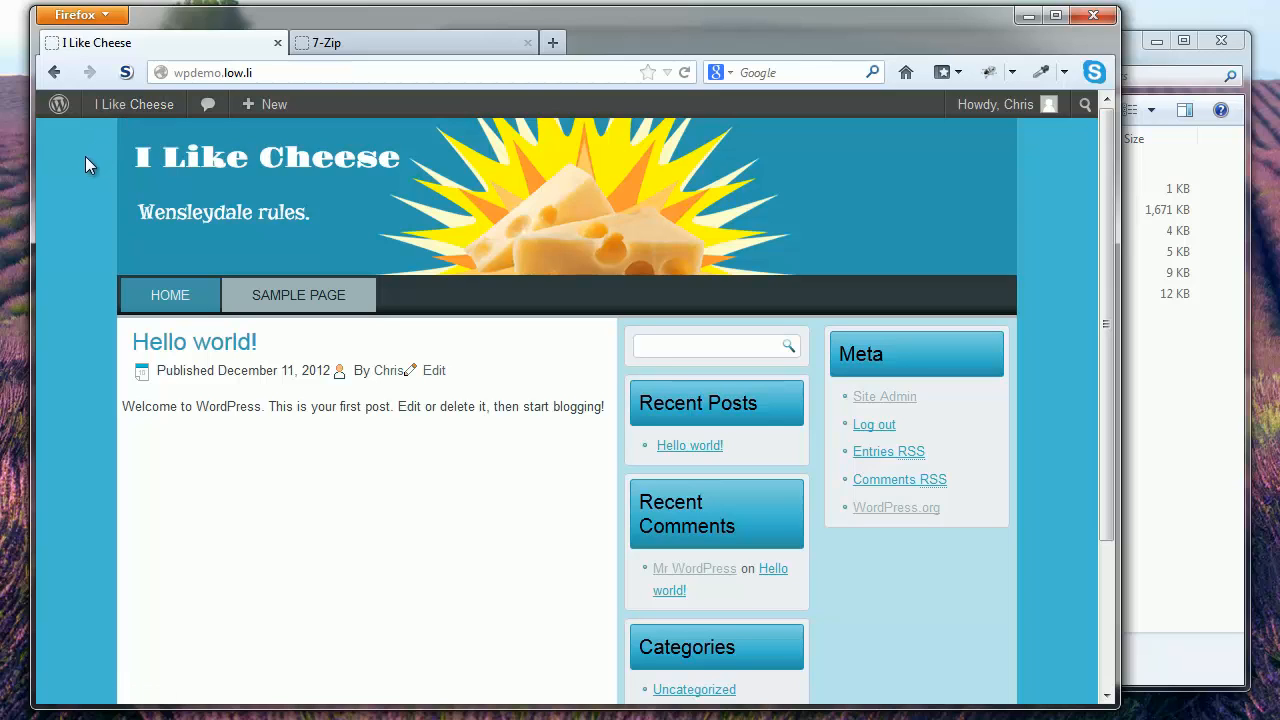
pyautogui.moveTo(136, 112)
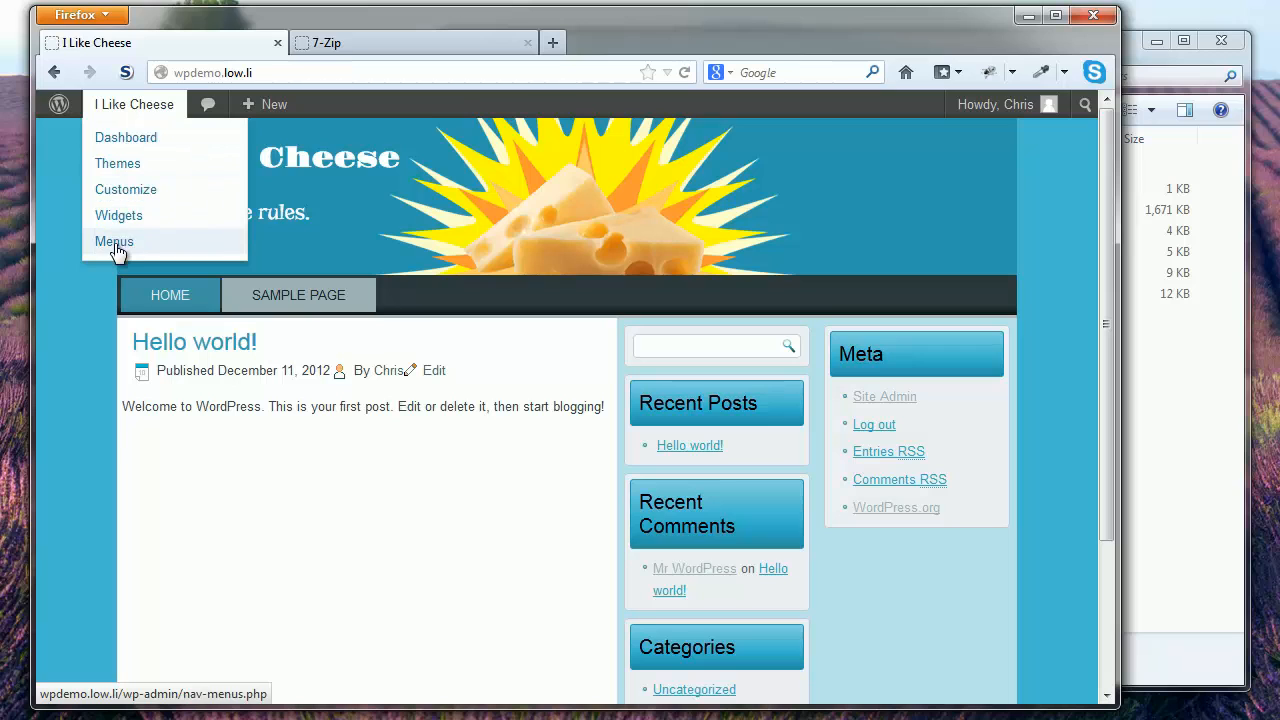
pyautogui.click(140, 116)
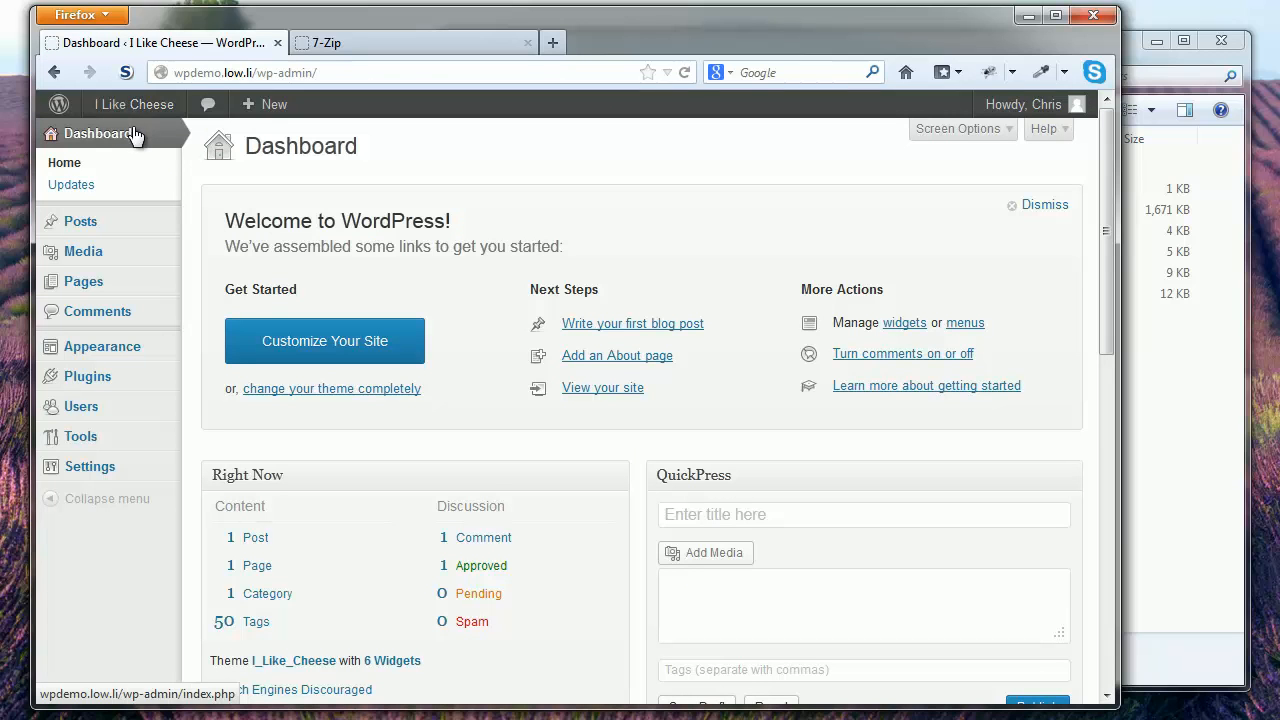
# - Collapse the admin navigation menu to icons and expand it again, two times in a row
pyautogui.moveTo(136, 116)
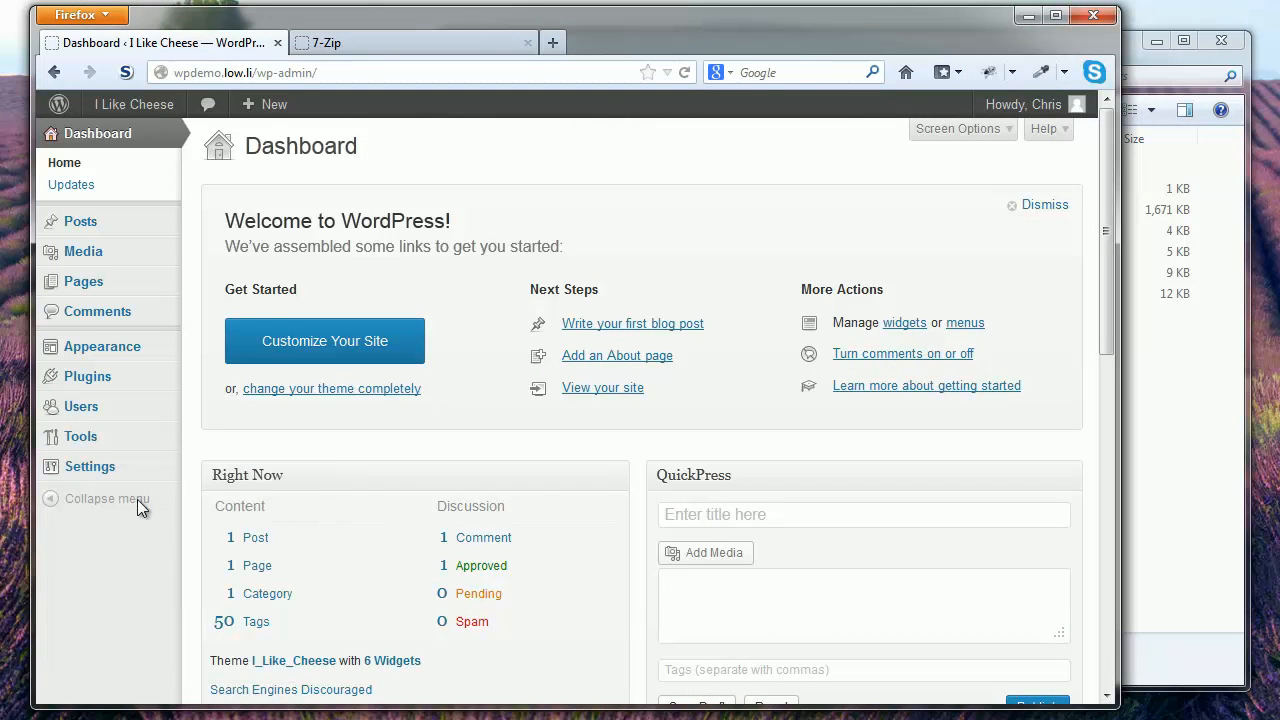
pyautogui.click(137, 499)
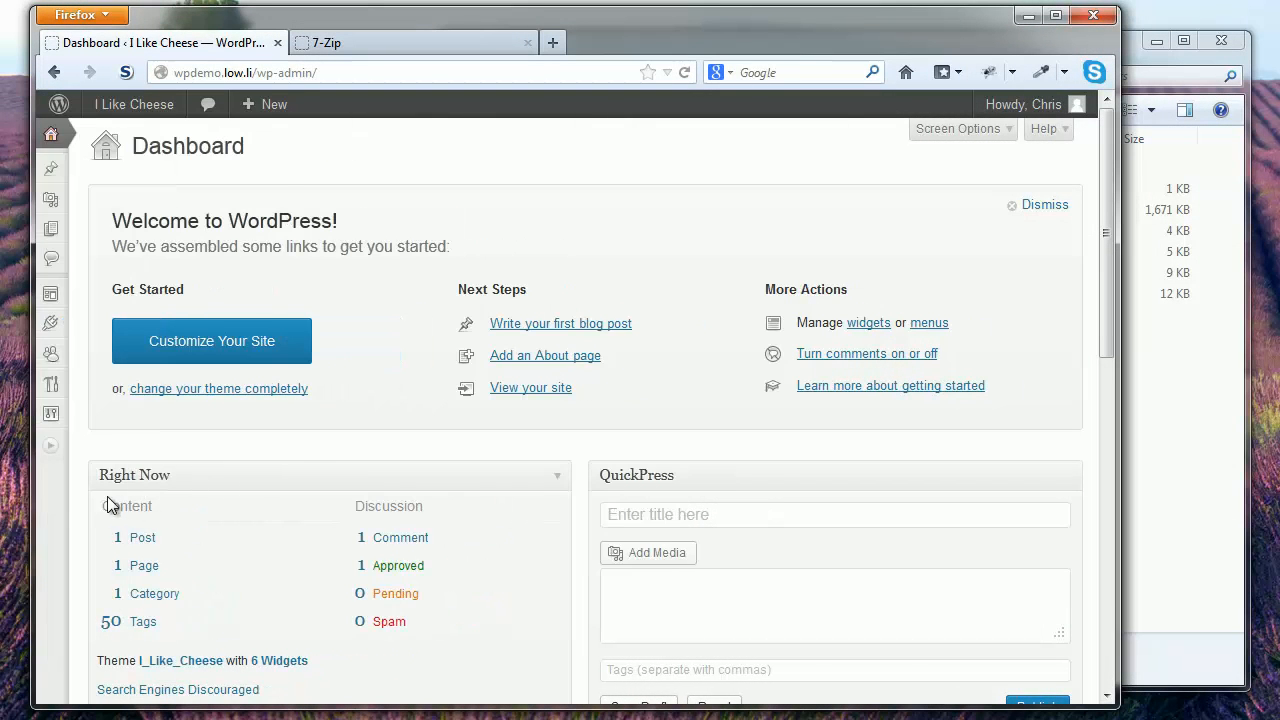
pyautogui.click(50, 447)
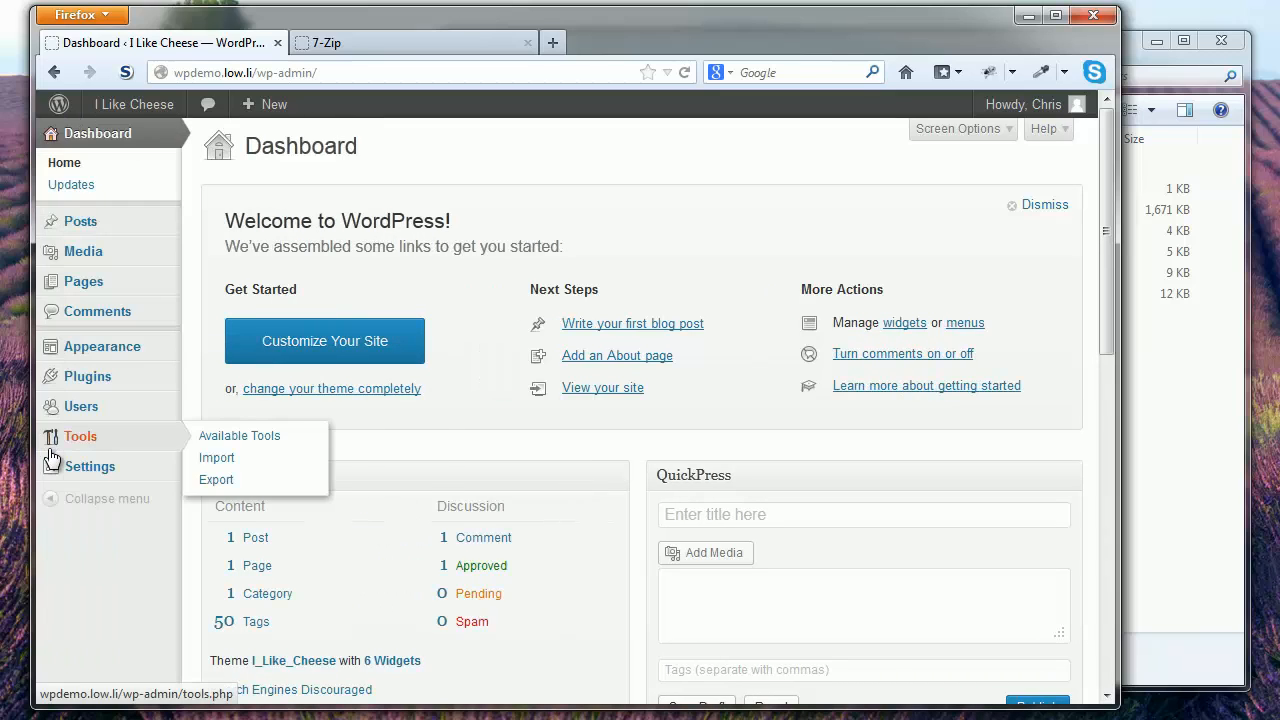
pyautogui.click(100, 509)
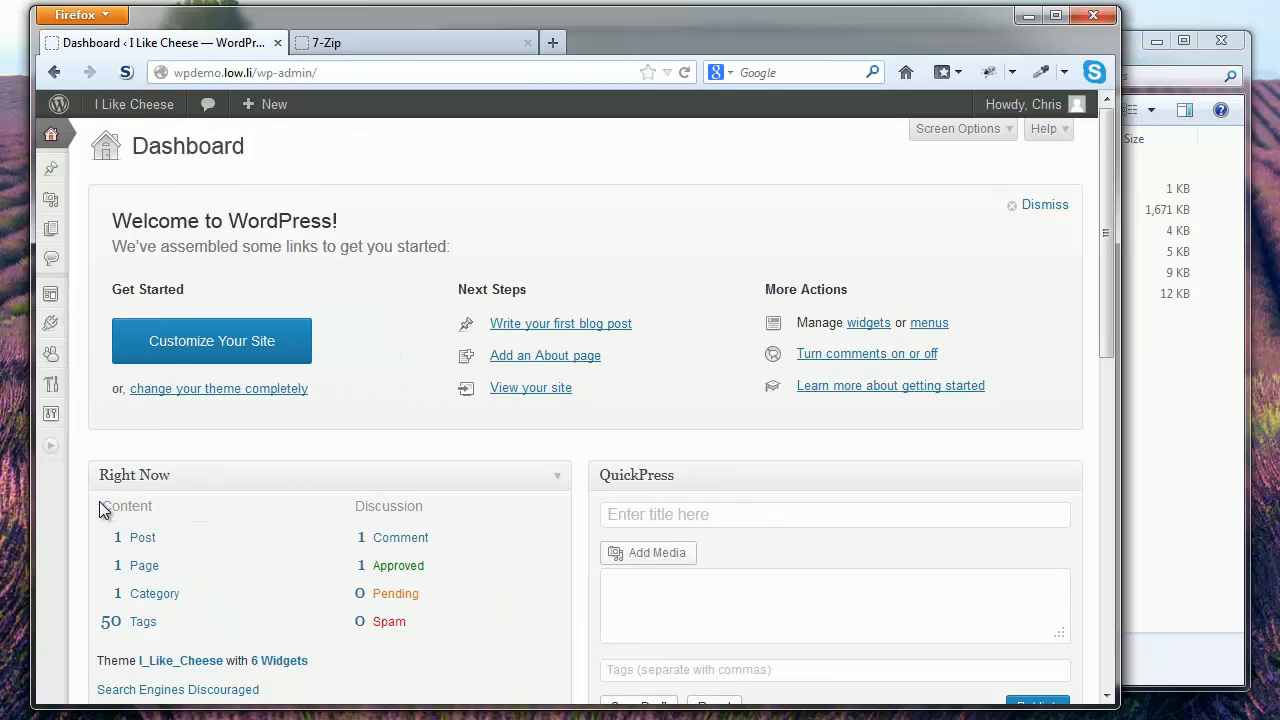
pyautogui.click(51, 449)
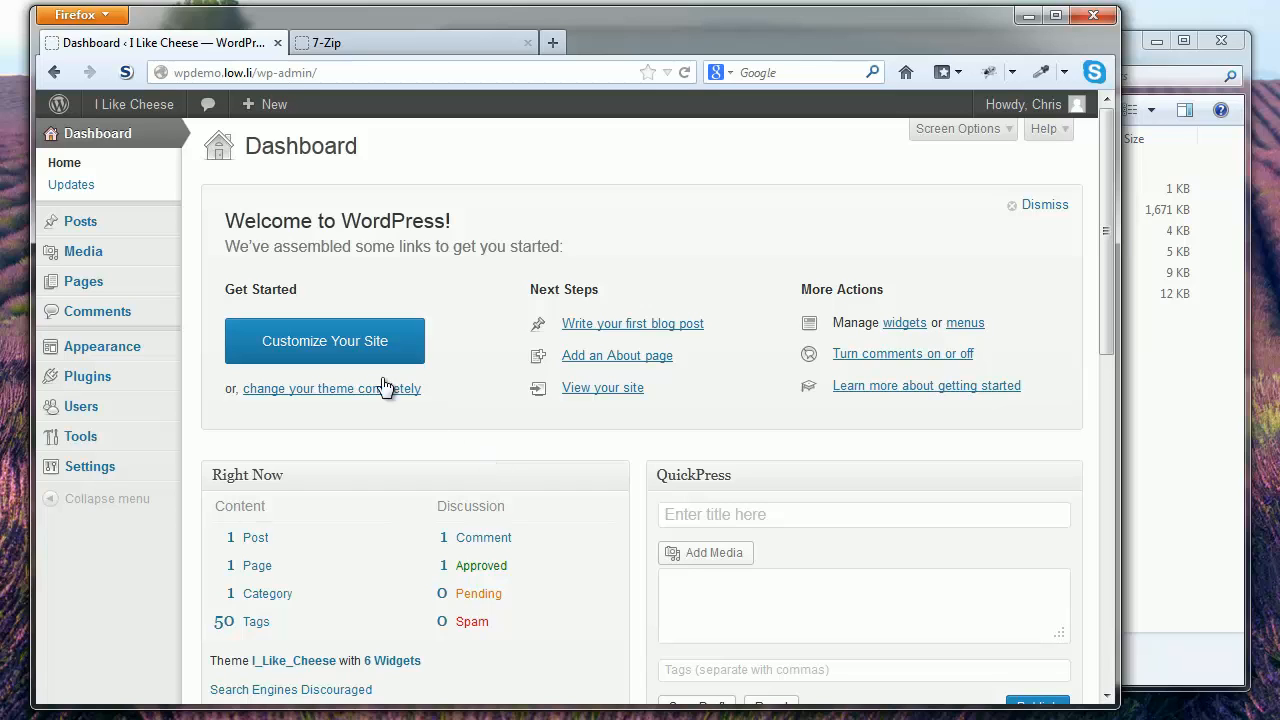
# - Open the Dashboard home screen and look through its boxes from the welcome section down to the news feeds
pyautogui.click(106, 140)
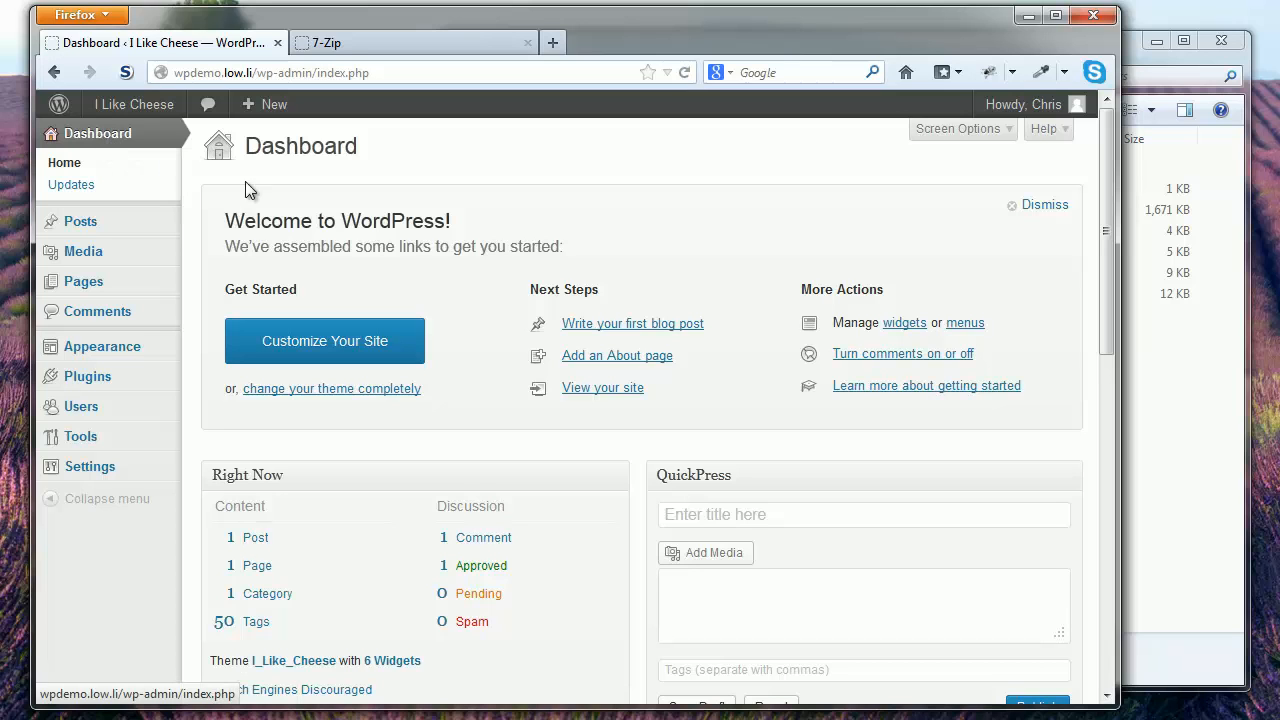
pyautogui.moveTo(1108, 280); pyautogui.dragTo(1111, 241)
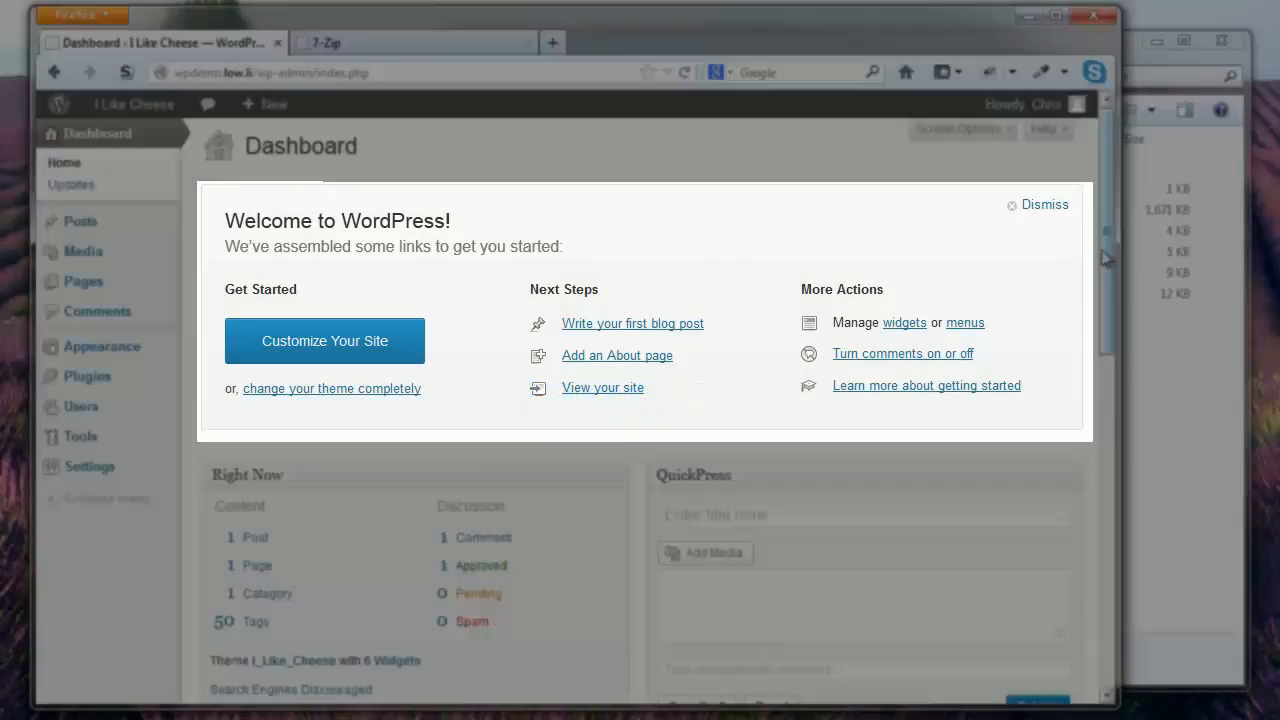
pyautogui.moveTo(1107, 250); pyautogui.dragTo(1126, 491)
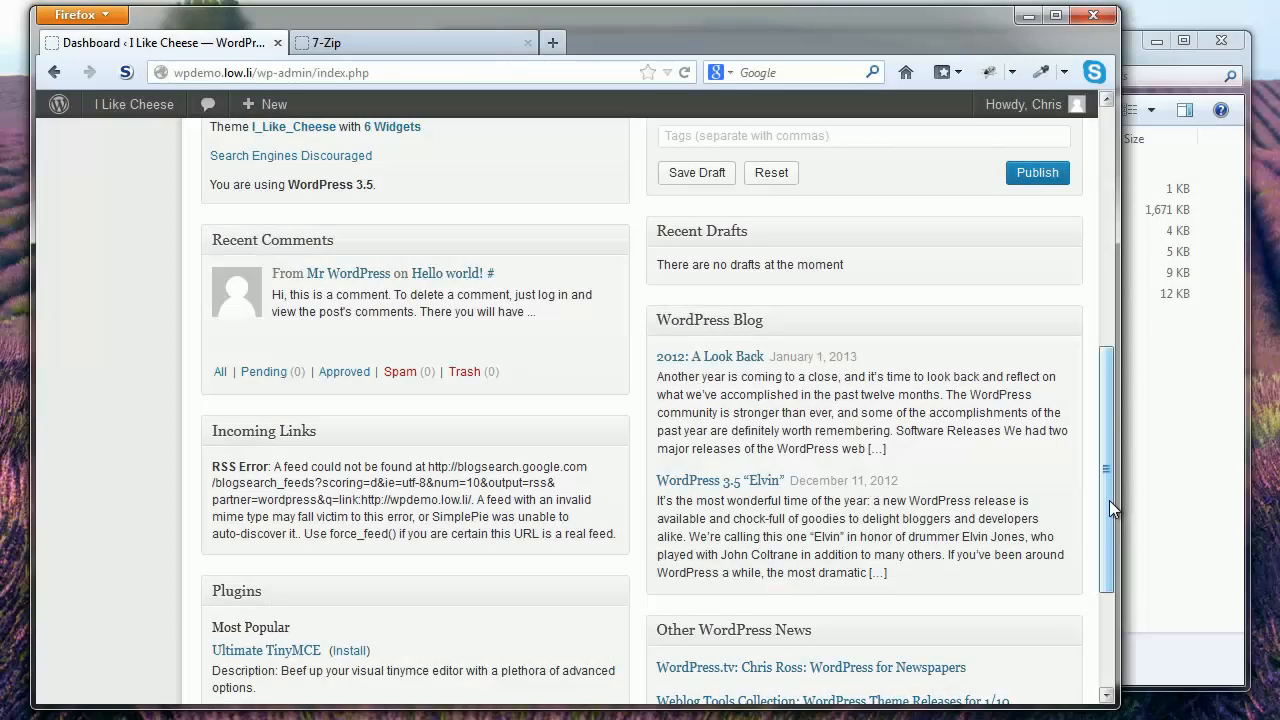
pyautogui.moveTo(1109, 500); pyautogui.dragTo(1094, 230)
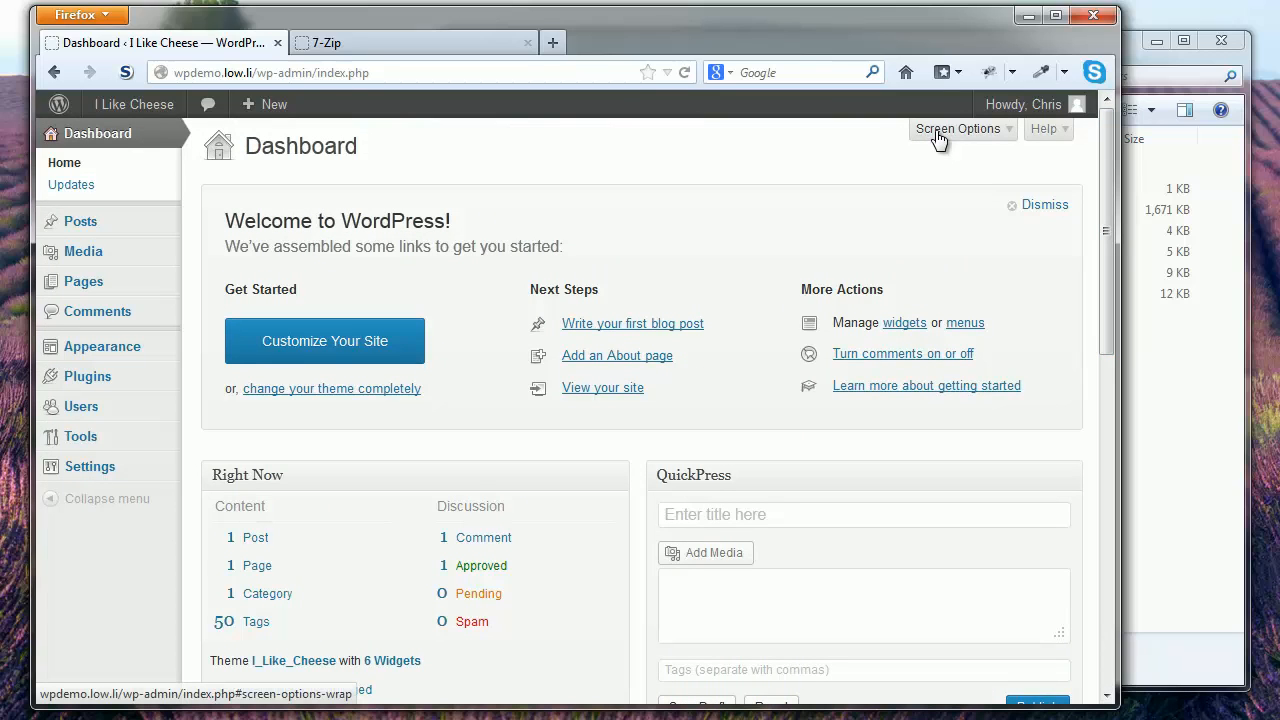
# - Hide the Plugins, QuickPress, WordPress Blog, Other WordPress News and Welcome boxes on the dashboard, and close the screen options
pyautogui.click(997, 141)
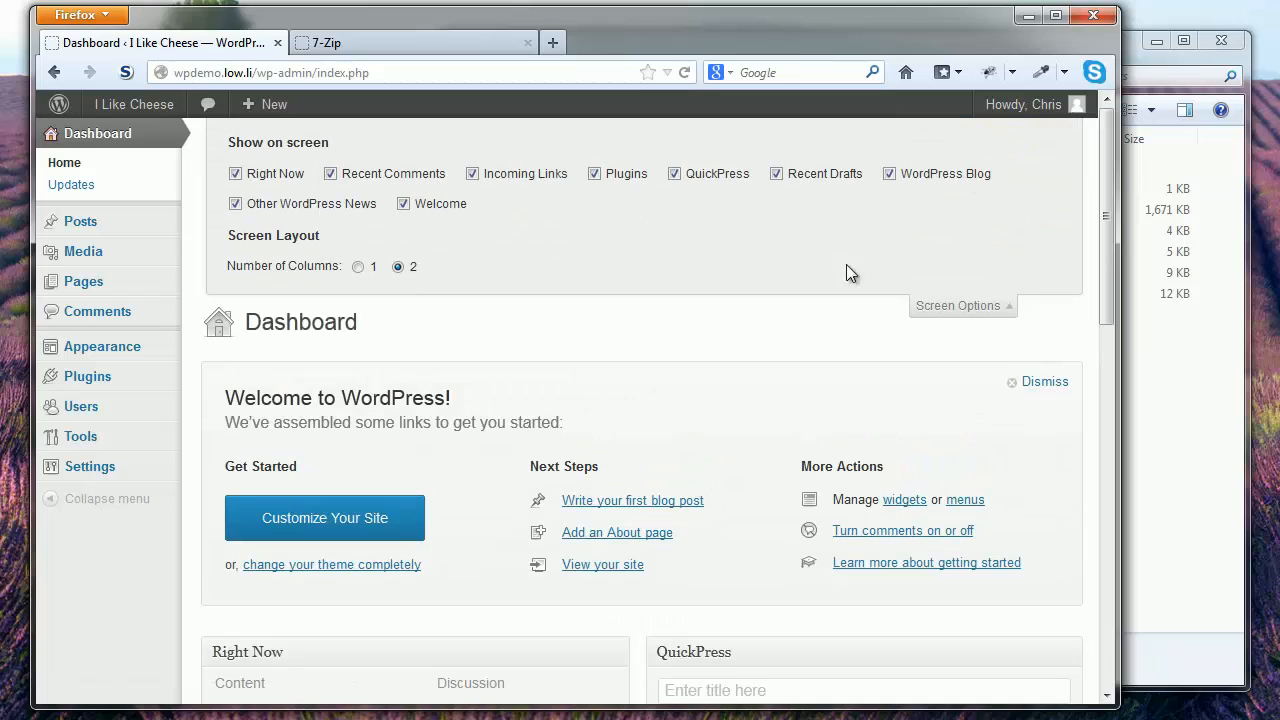
pyautogui.click(594, 174)
pyautogui.click(674, 174)
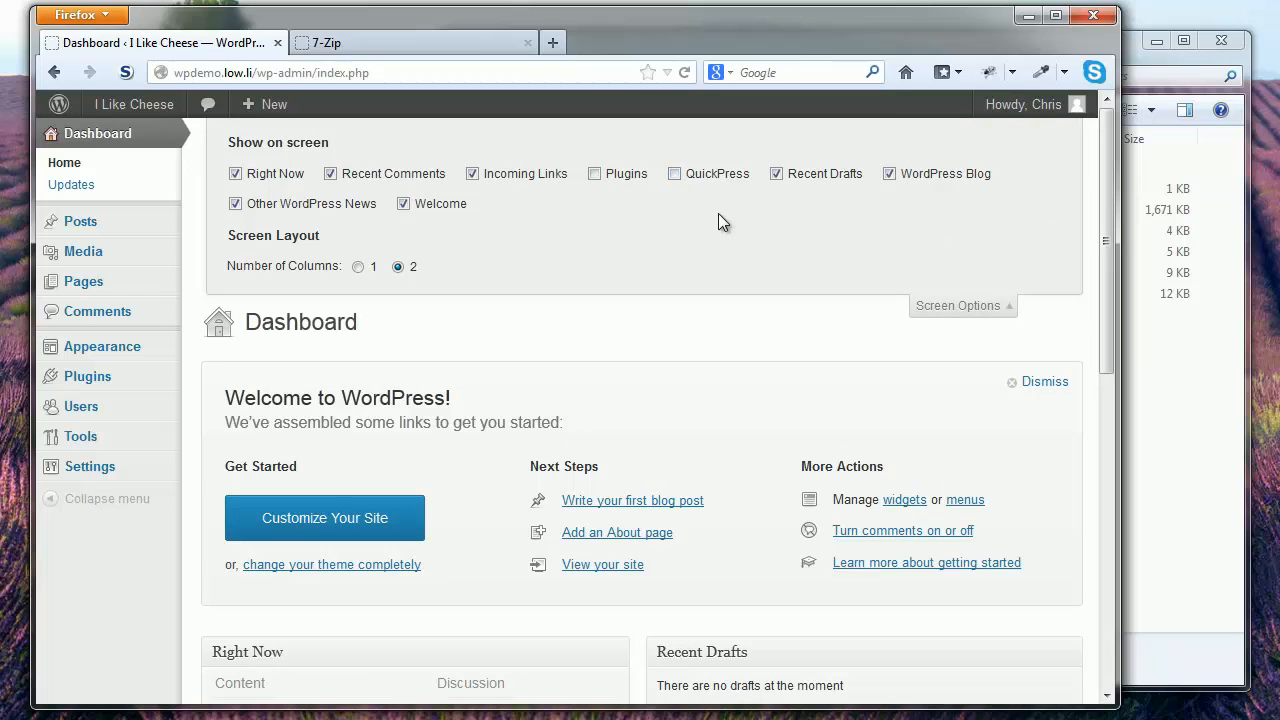
pyautogui.click(236, 204)
pyautogui.click(403, 204)
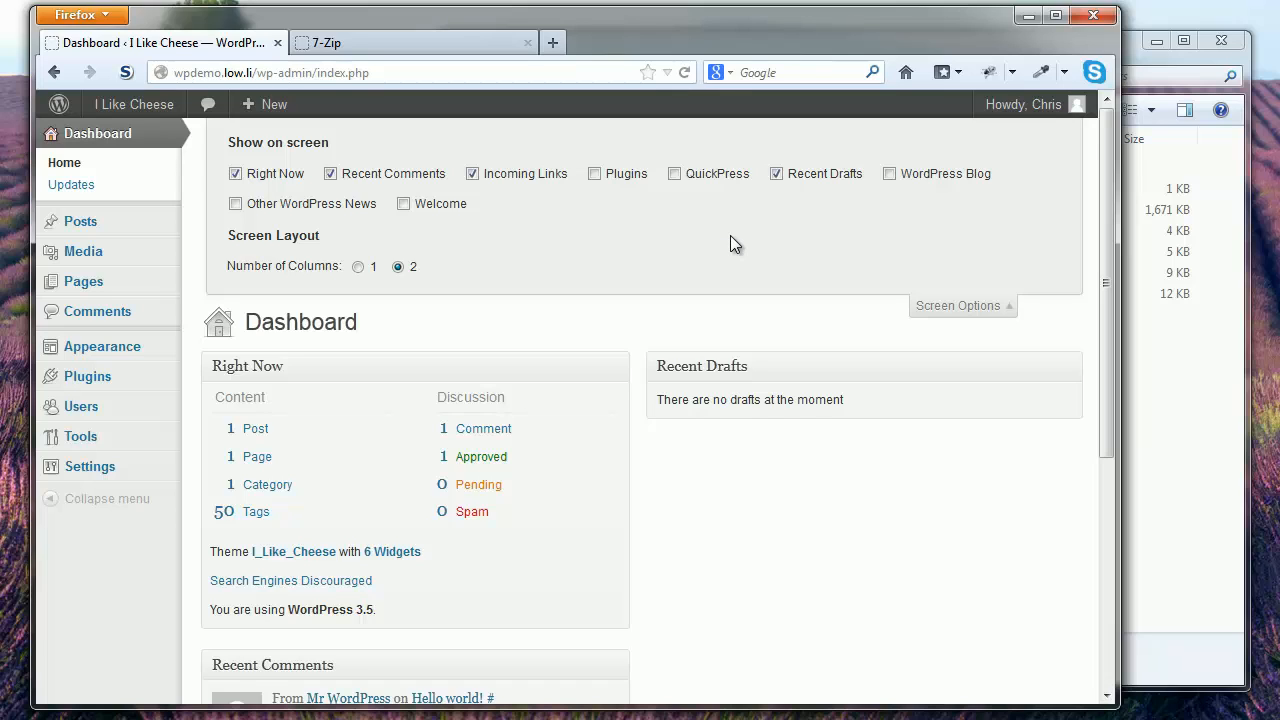
pyautogui.click(962, 308)
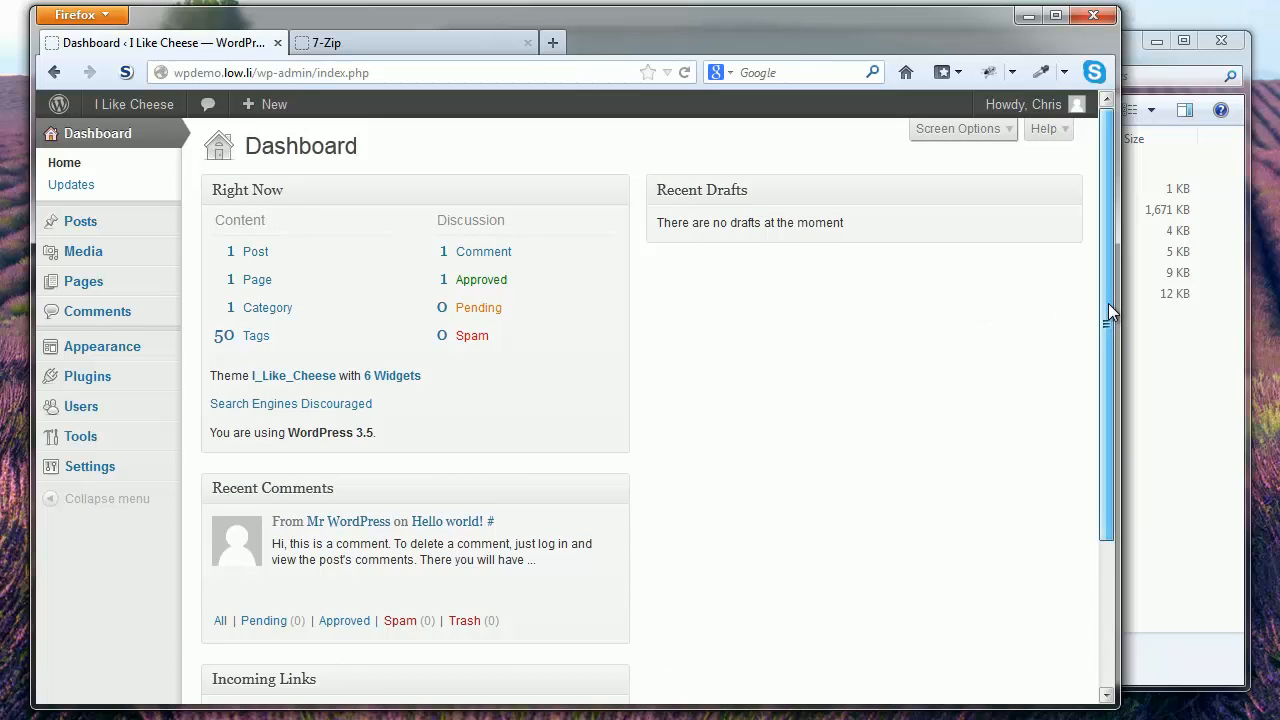
pyautogui.moveTo(1108, 303); pyautogui.dragTo(1104, 264)
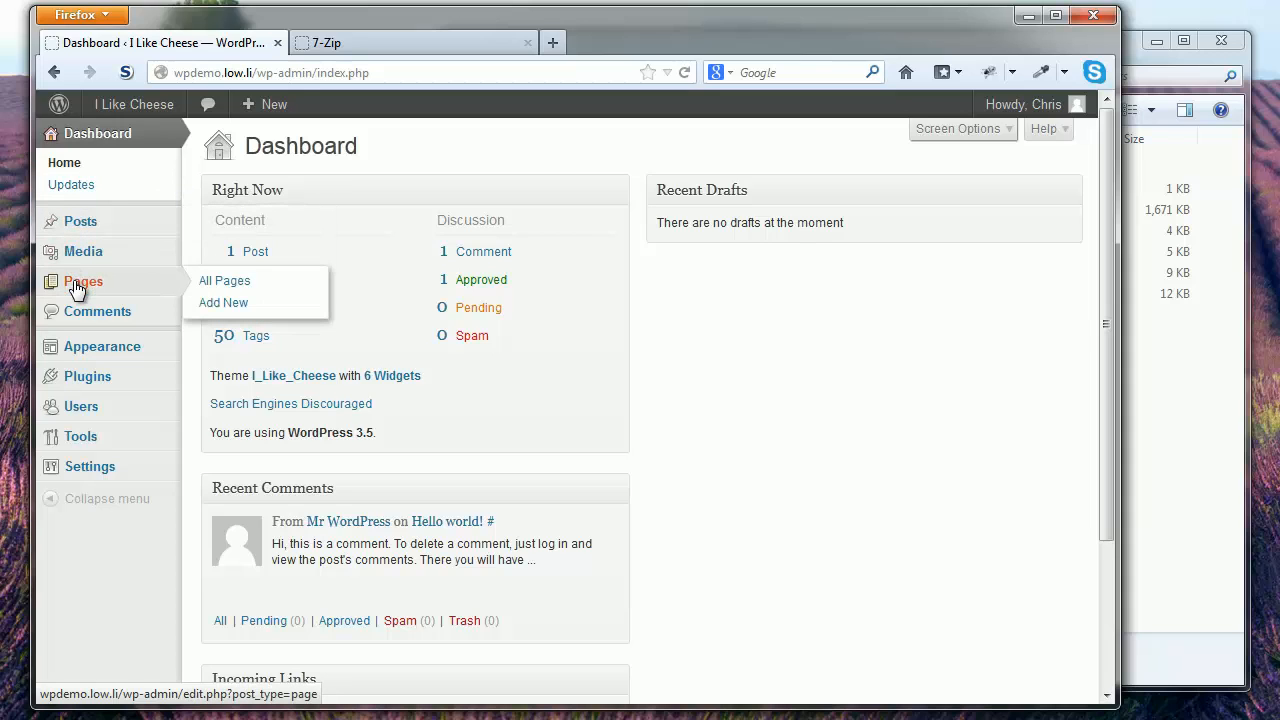
# - Look over the admin navigation sections and open the list of all pages
pyautogui.moveTo(72, 389)
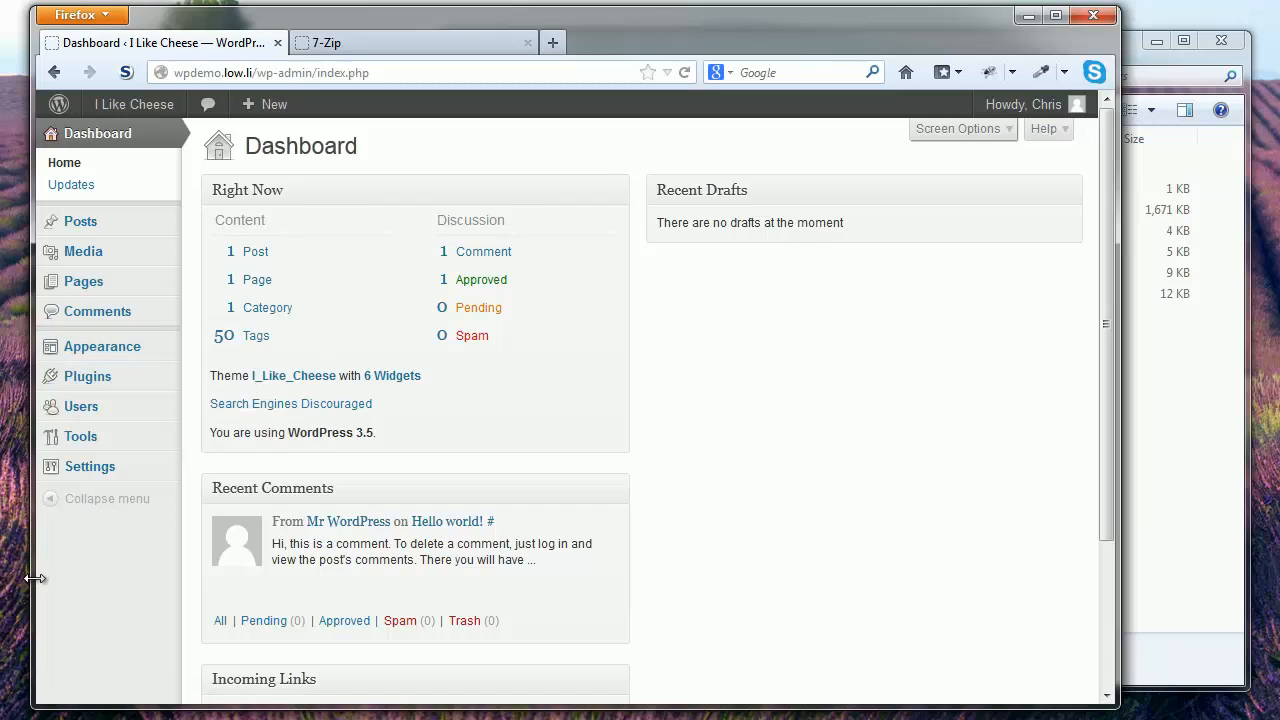
pyautogui.moveTo(126, 236)
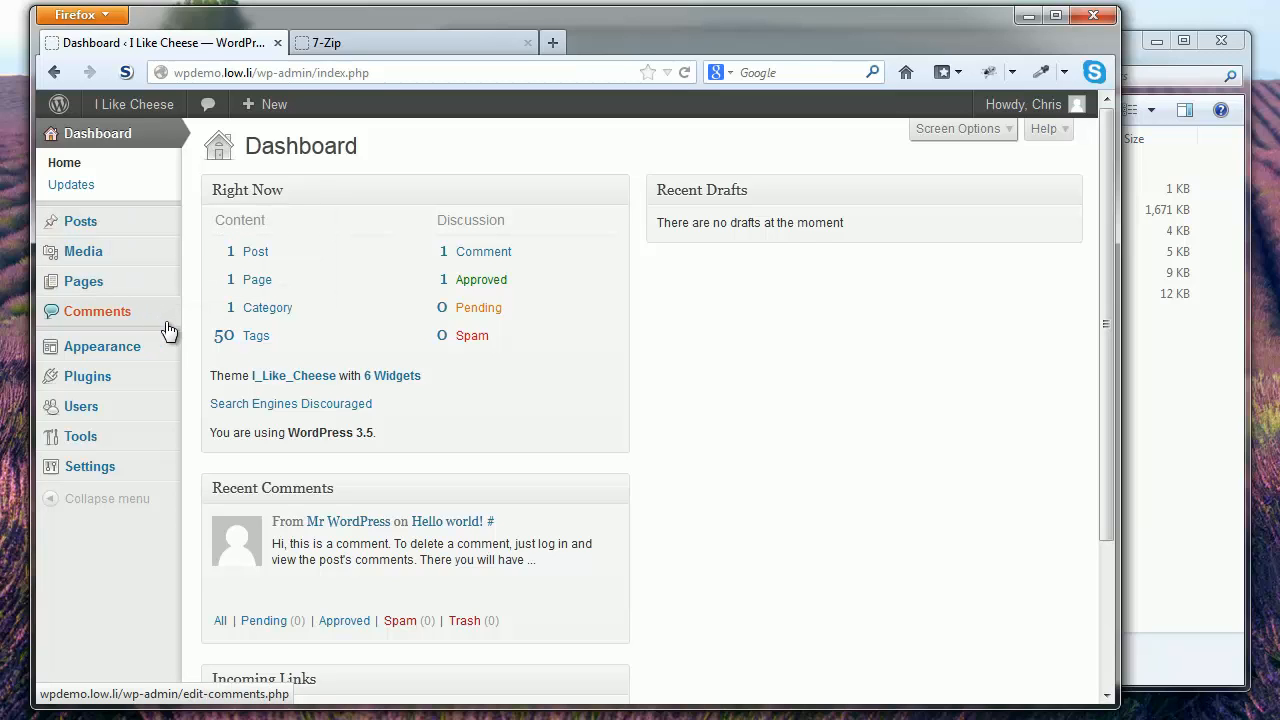
pyautogui.moveTo(163, 217)
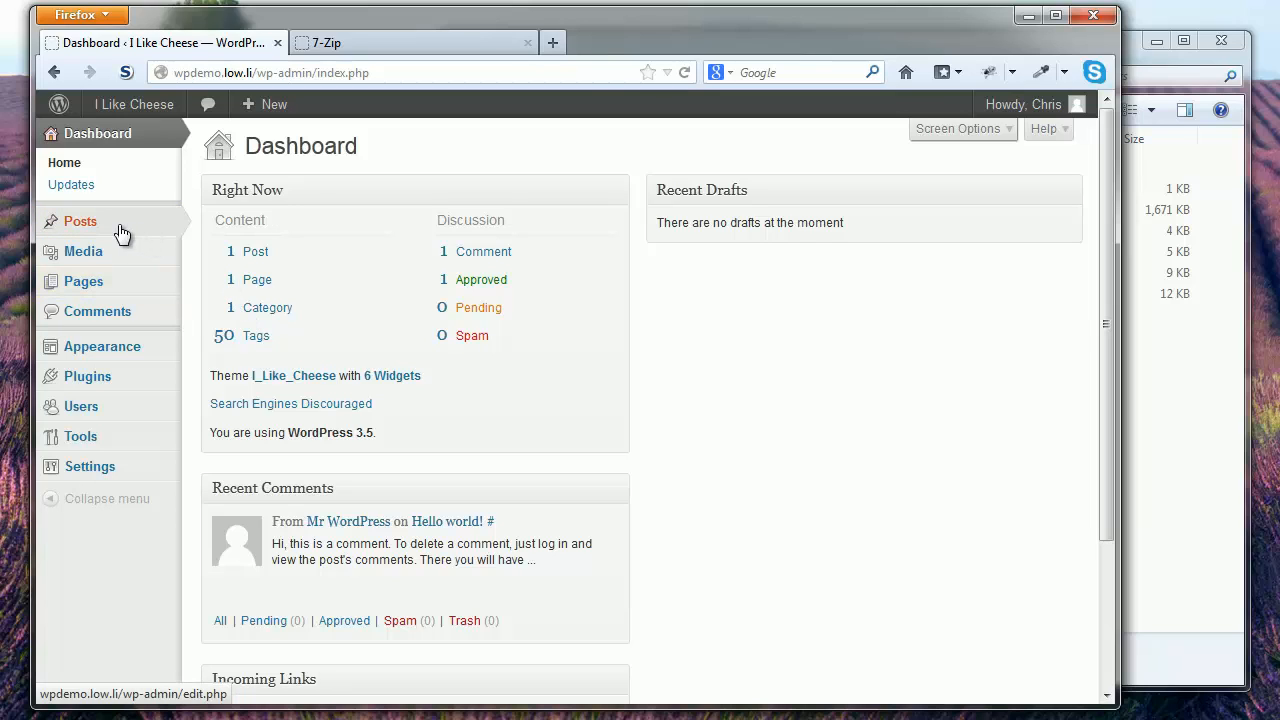
pyautogui.moveTo(121, 233)
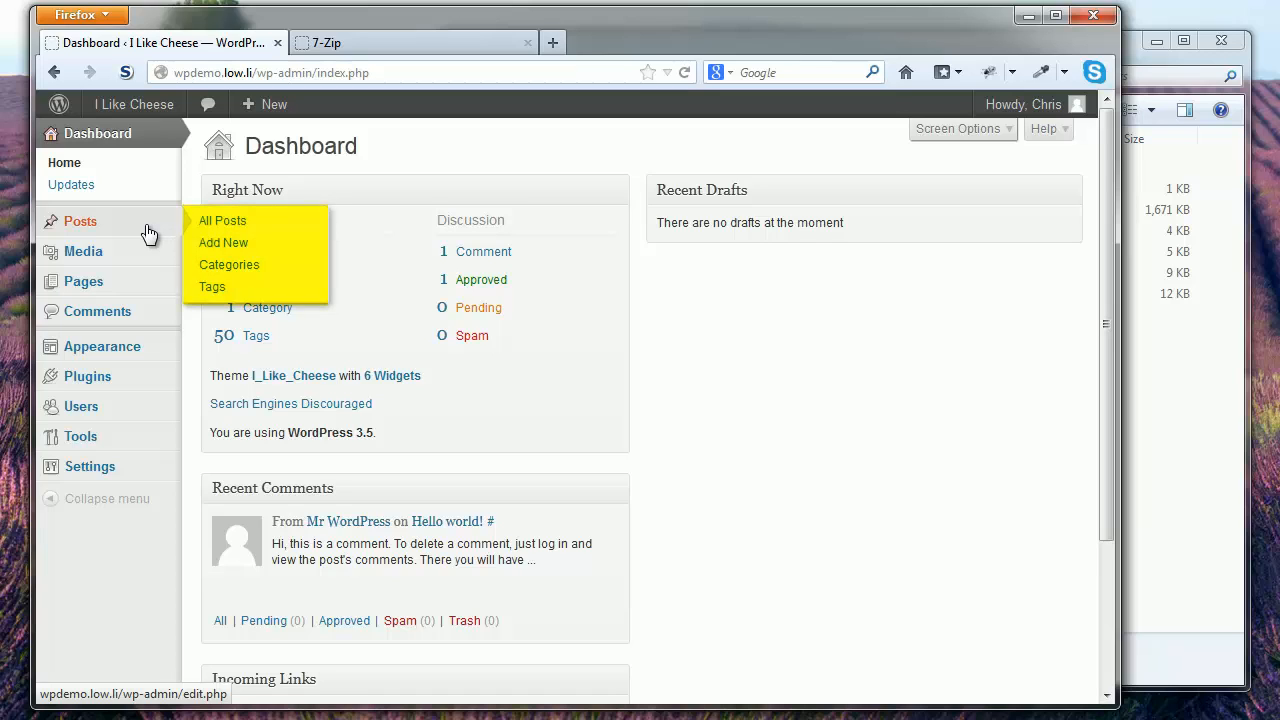
pyautogui.click(138, 284)
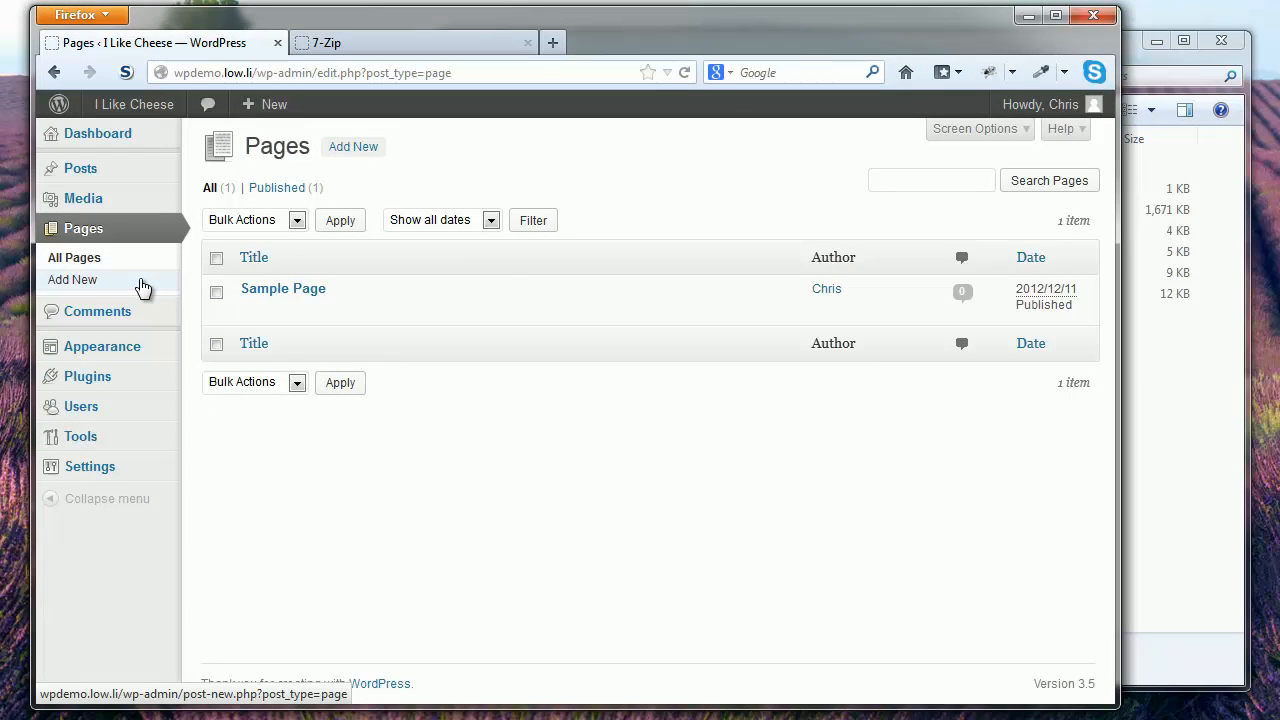
# - Open the list of all posts
pyautogui.moveTo(272, 110)
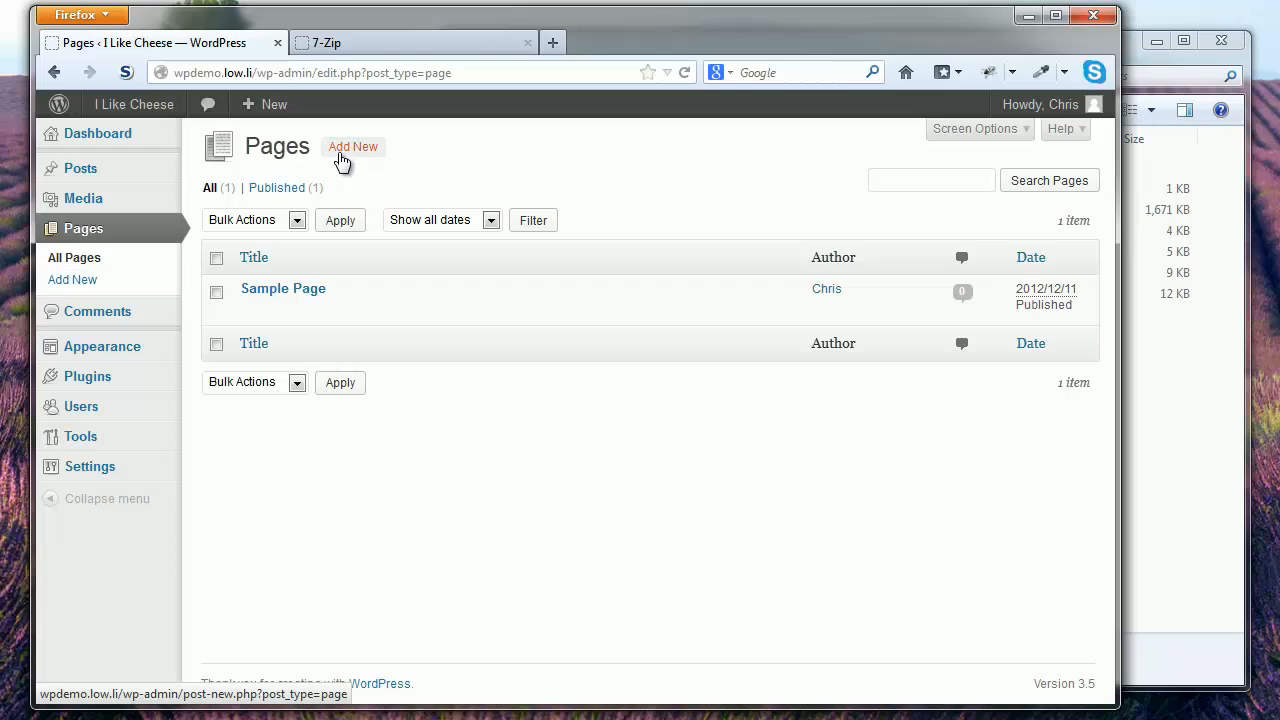
pyautogui.moveTo(121, 177)
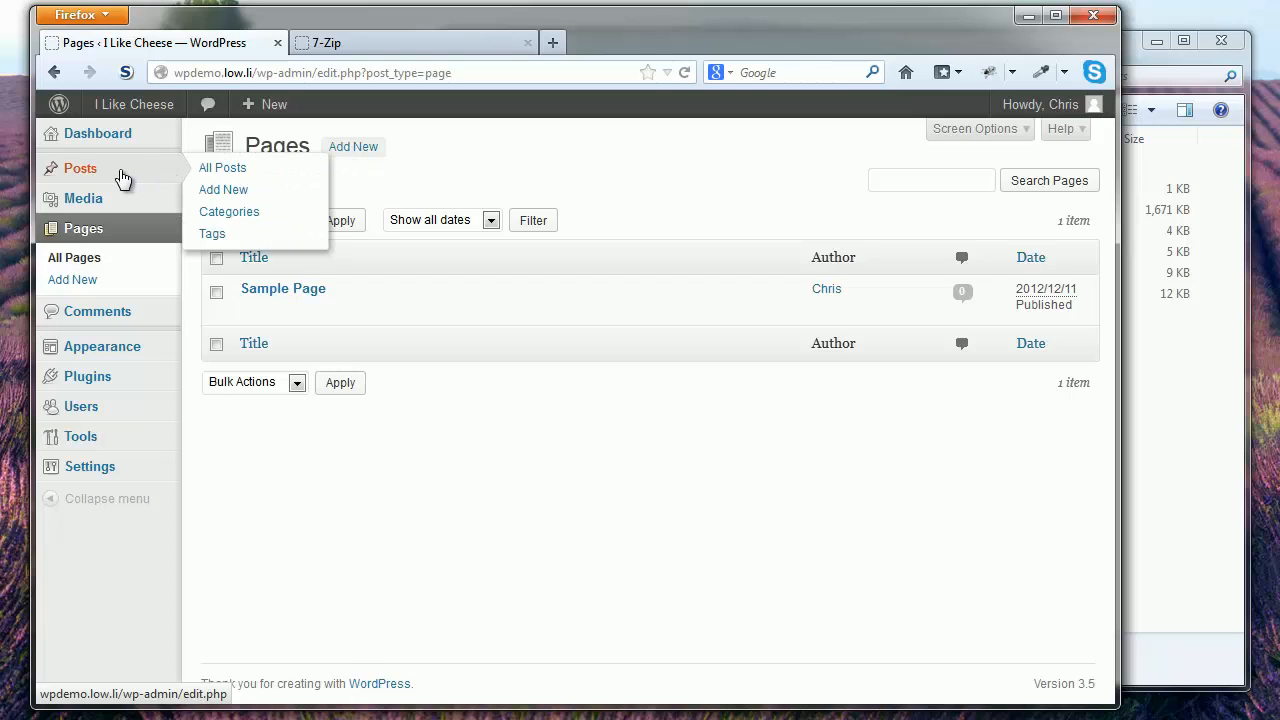
pyautogui.click(121, 177)
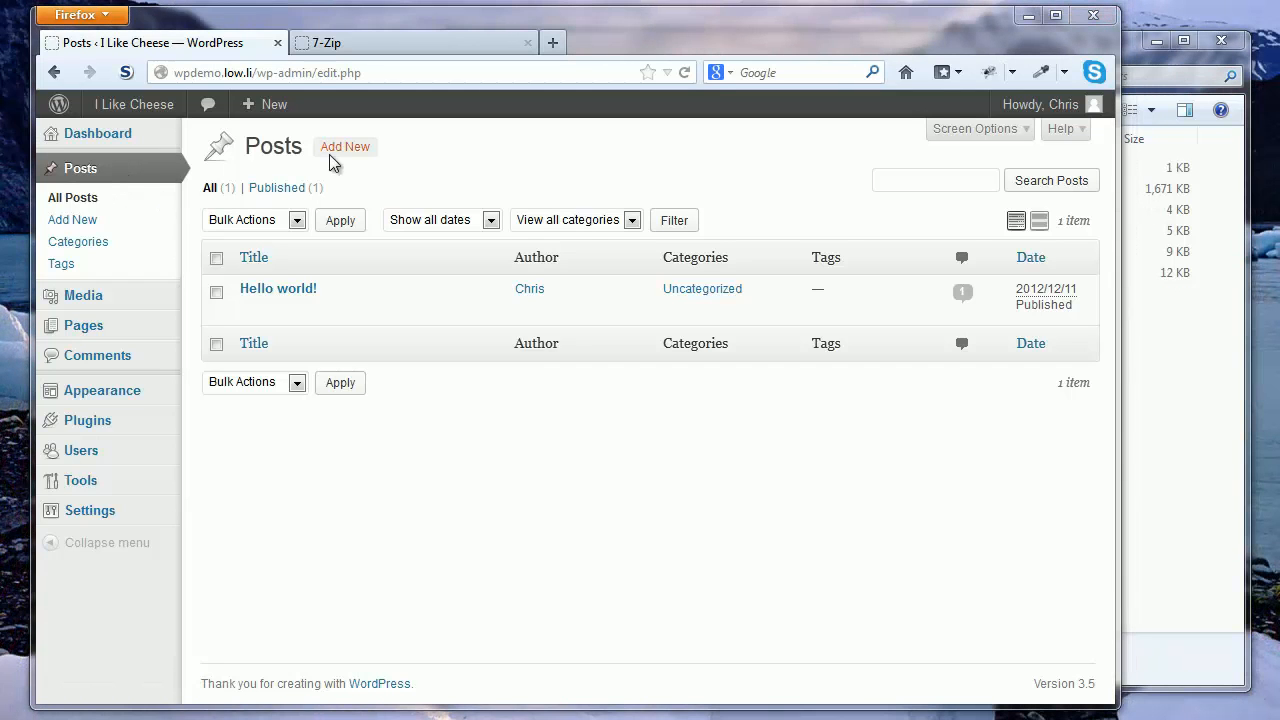
# - View the already open 7-Zip website and return to the WordPress posts list
pyautogui.click(330, 46)
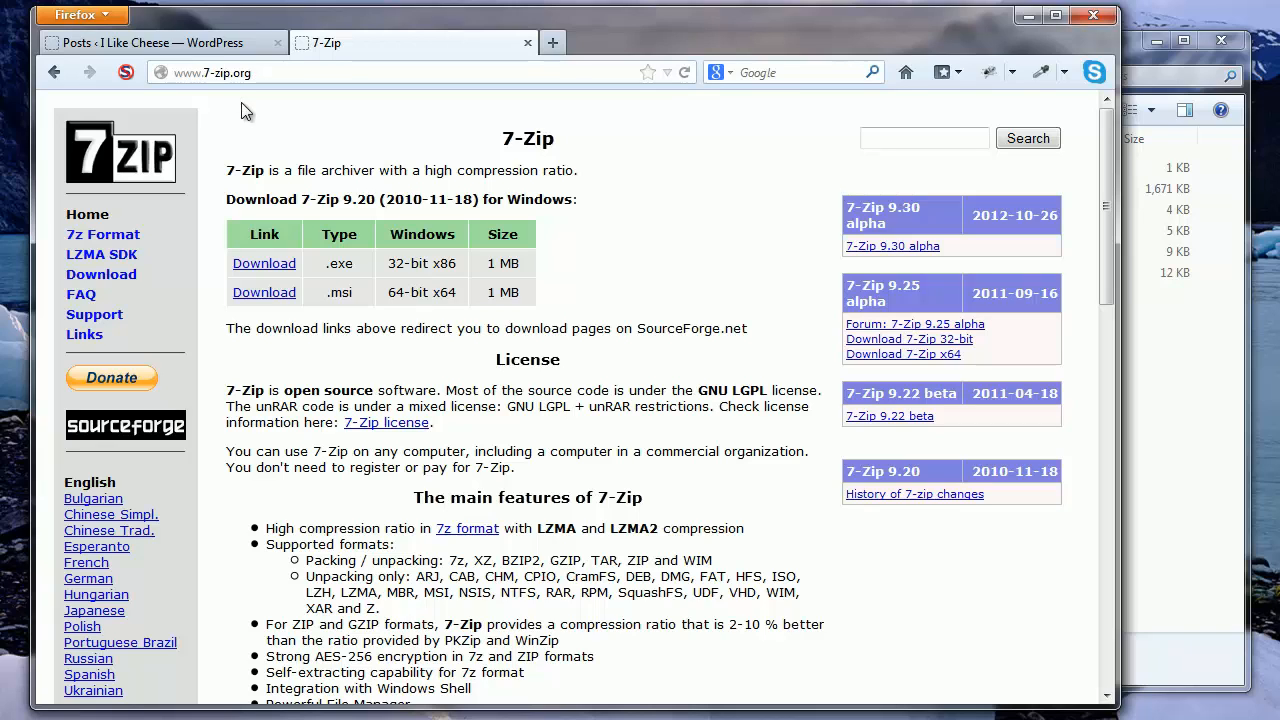
pyautogui.click(218, 50)
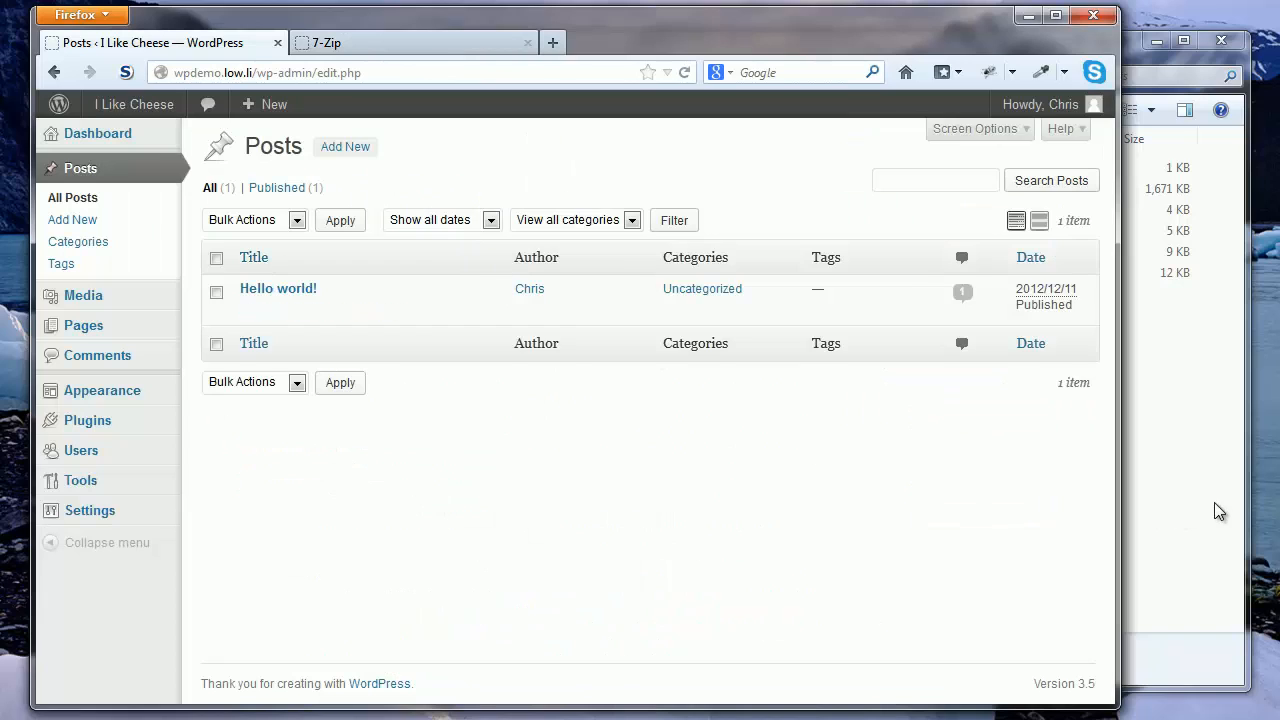
# - In Windows Explorer, extract LOW_Wordpress_Tutorial_Docs.zip into its current folder with 7-Zip and open the extracted LOW_Wordpress_Tutorial_Docs folder
pyautogui.click(1218, 511)
pyautogui.rightClick(688, 193)
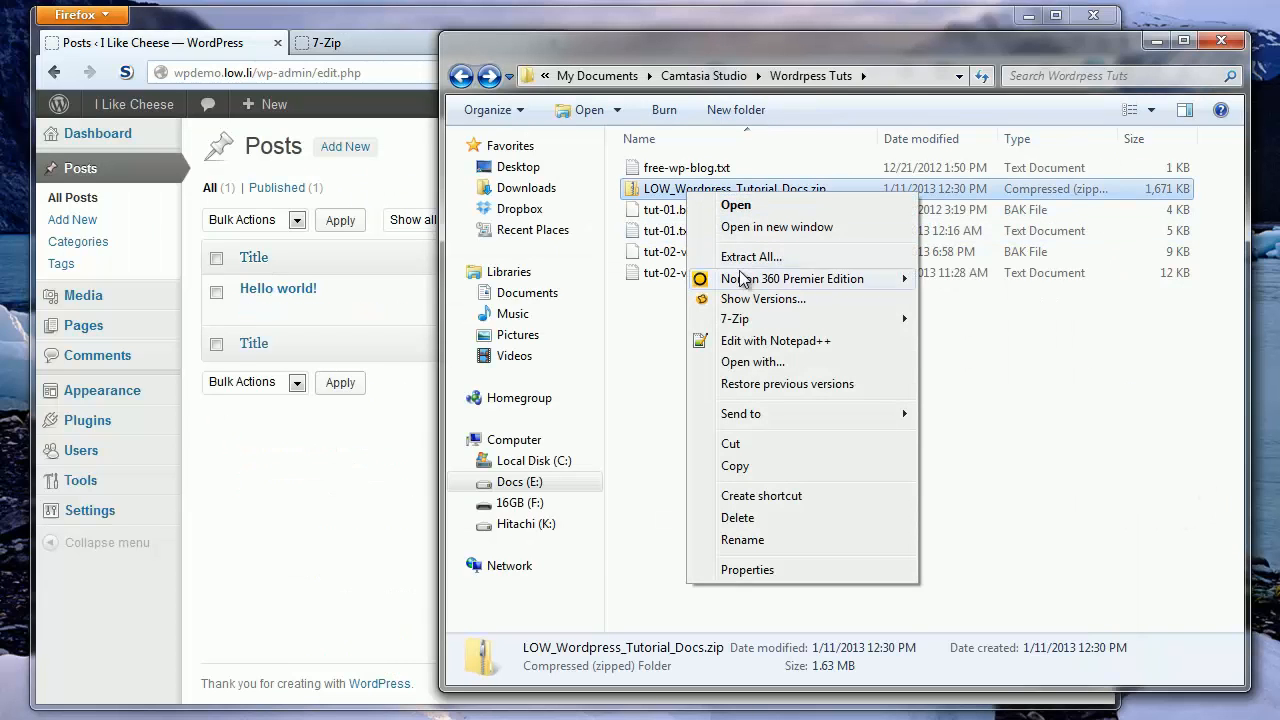
pyautogui.moveTo(740, 318)
pyautogui.click(543, 360)
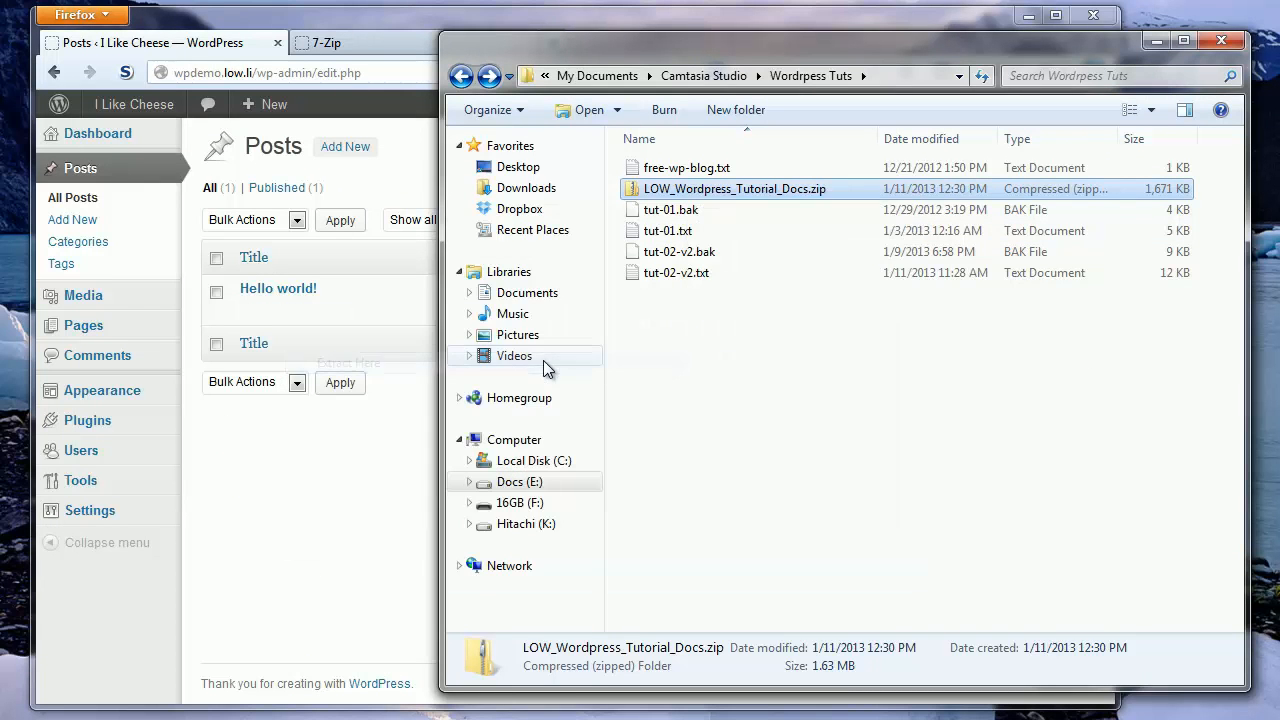
pyautogui.doubleClick(714, 168)
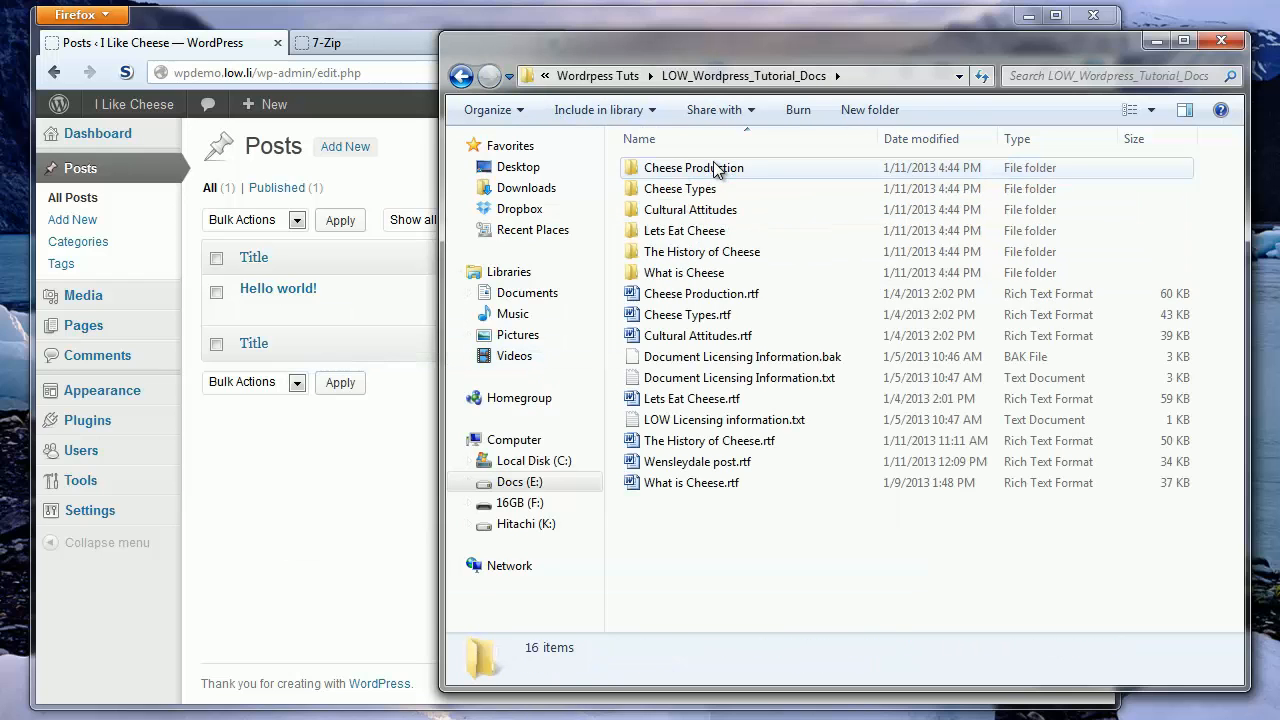
# - Switch to Firefox and start a new WordPress page titled "What is Cheese?"
pyautogui.click(362, 511)
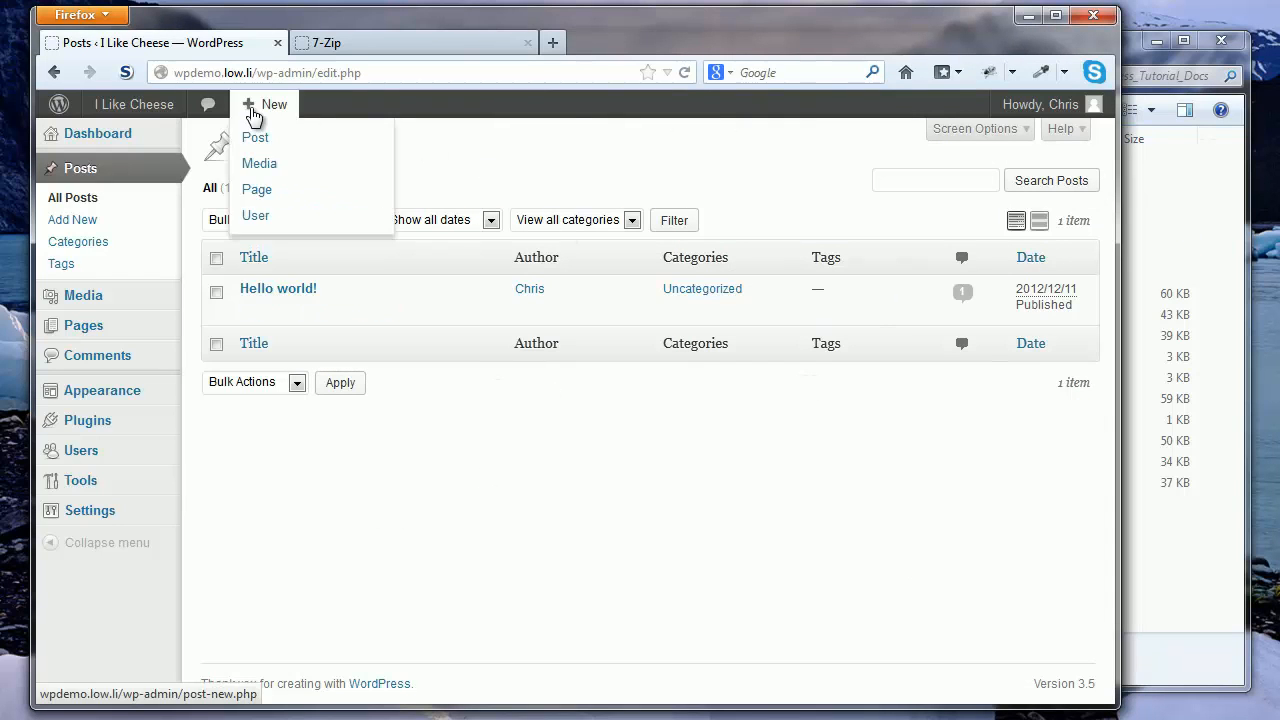
pyautogui.click(248, 201)
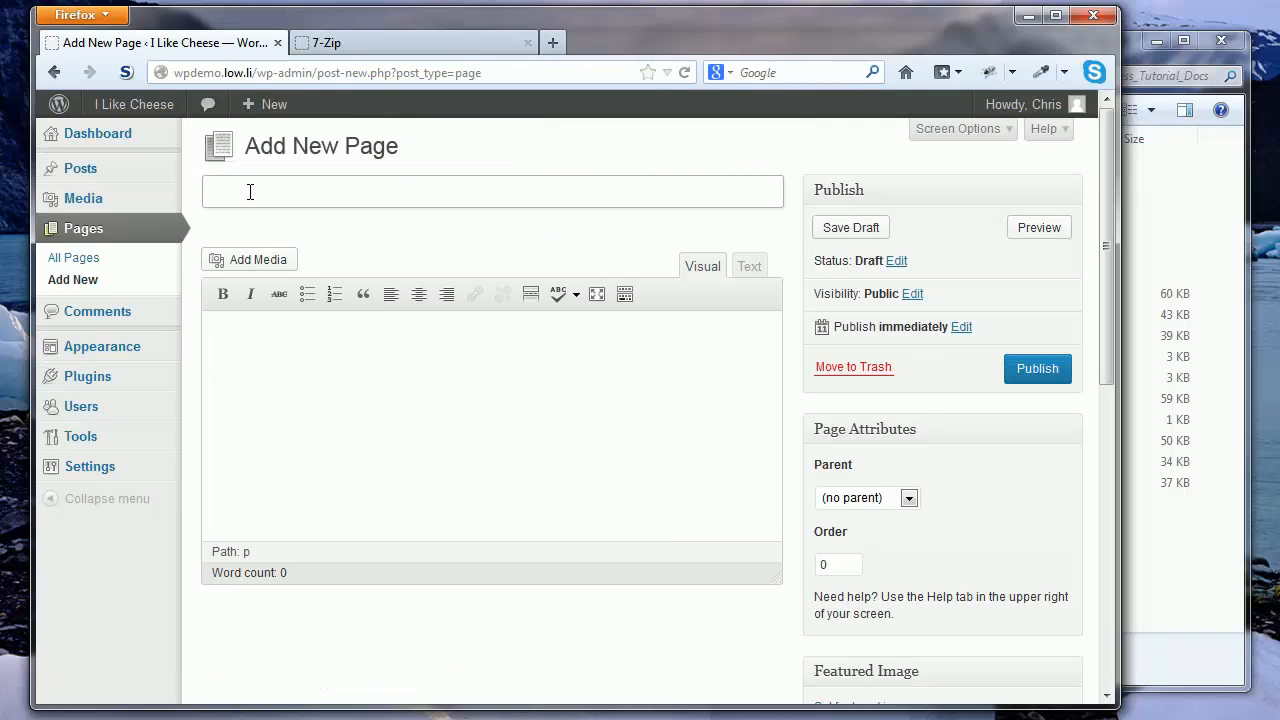
pyautogui.write('What is C')
pyautogui.write('heese?')
# - From the tutorial folder in Windows Explorer, open What is Cheese.rtf in Word and copy its entire text
pyautogui.click(1169, 596)
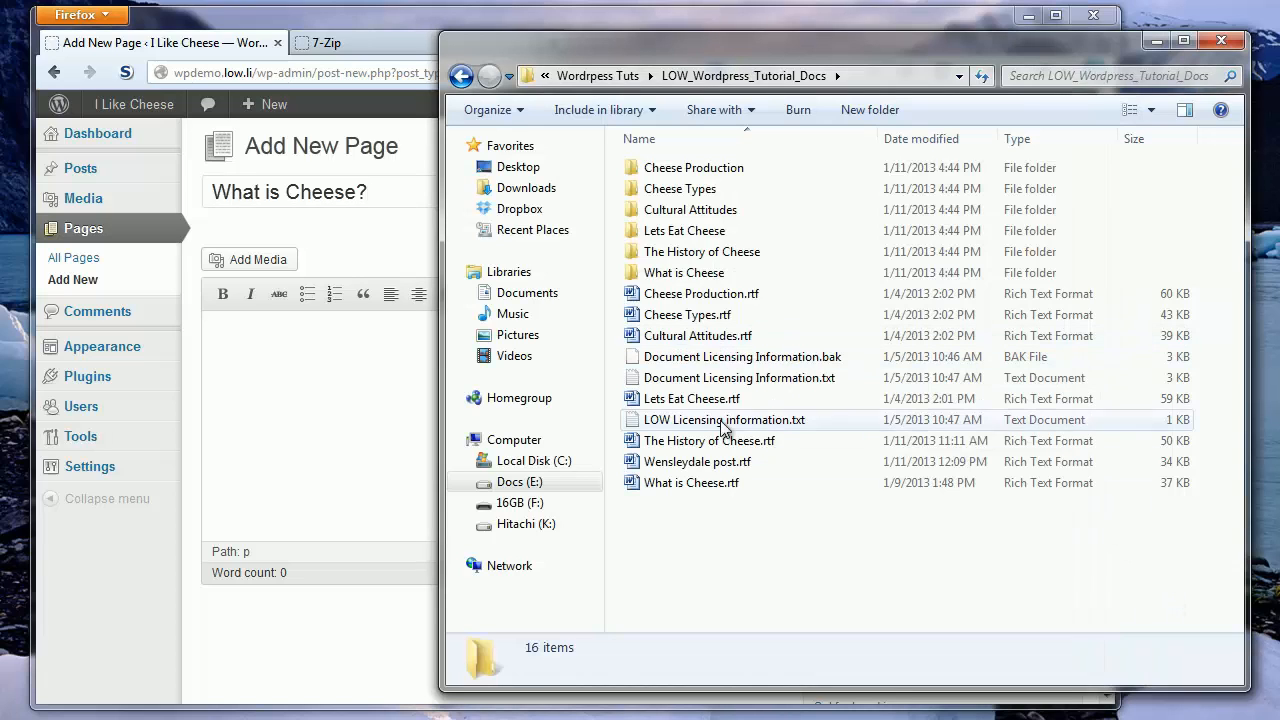
pyautogui.click(706, 486)
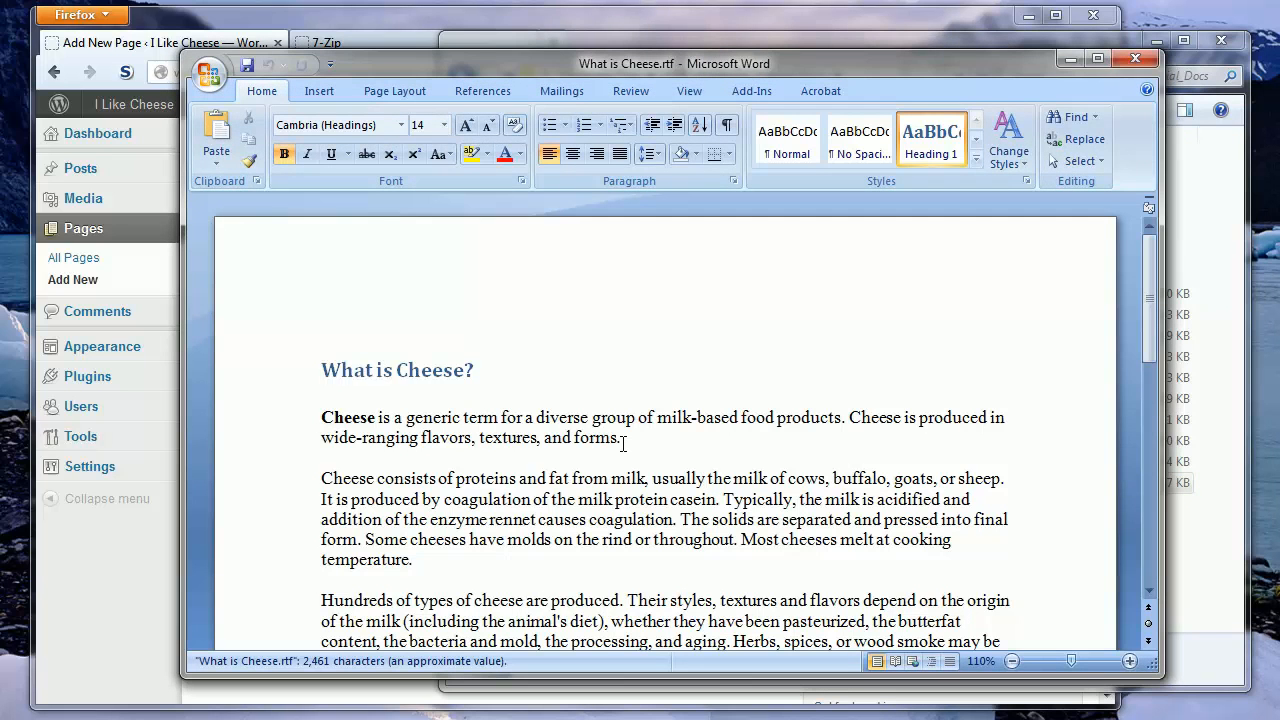
pyautogui.hotkey('ctrl', 'a')
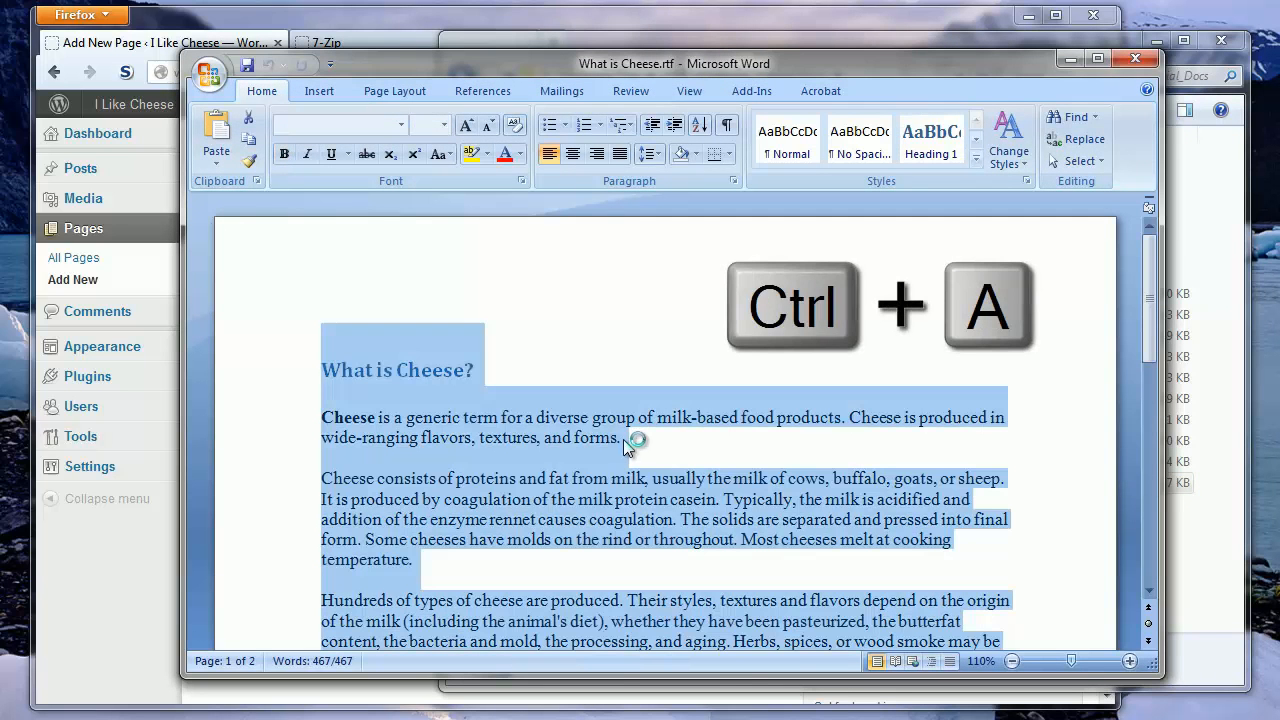
pyautogui.hotkey('ctrl', 'c')
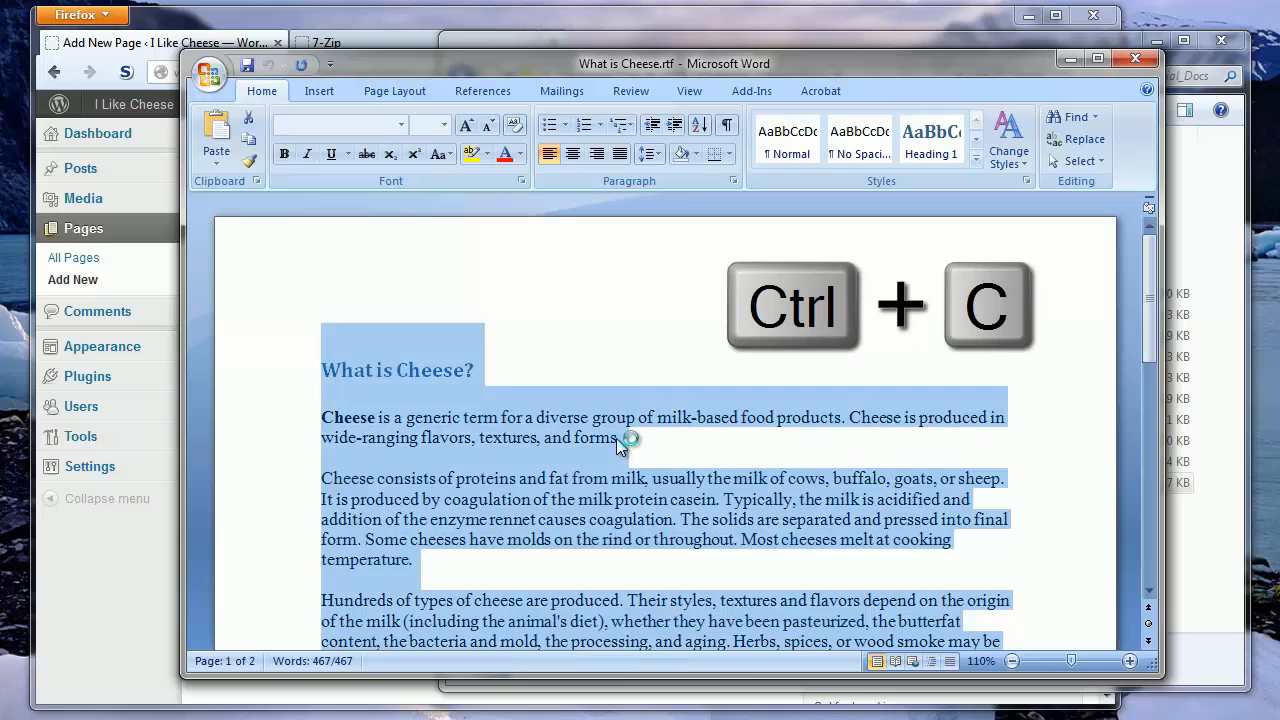
# - Back in WordPress, paste the copied text into the page body, and publish the page to view it on the site
pyautogui.click(120, 545)
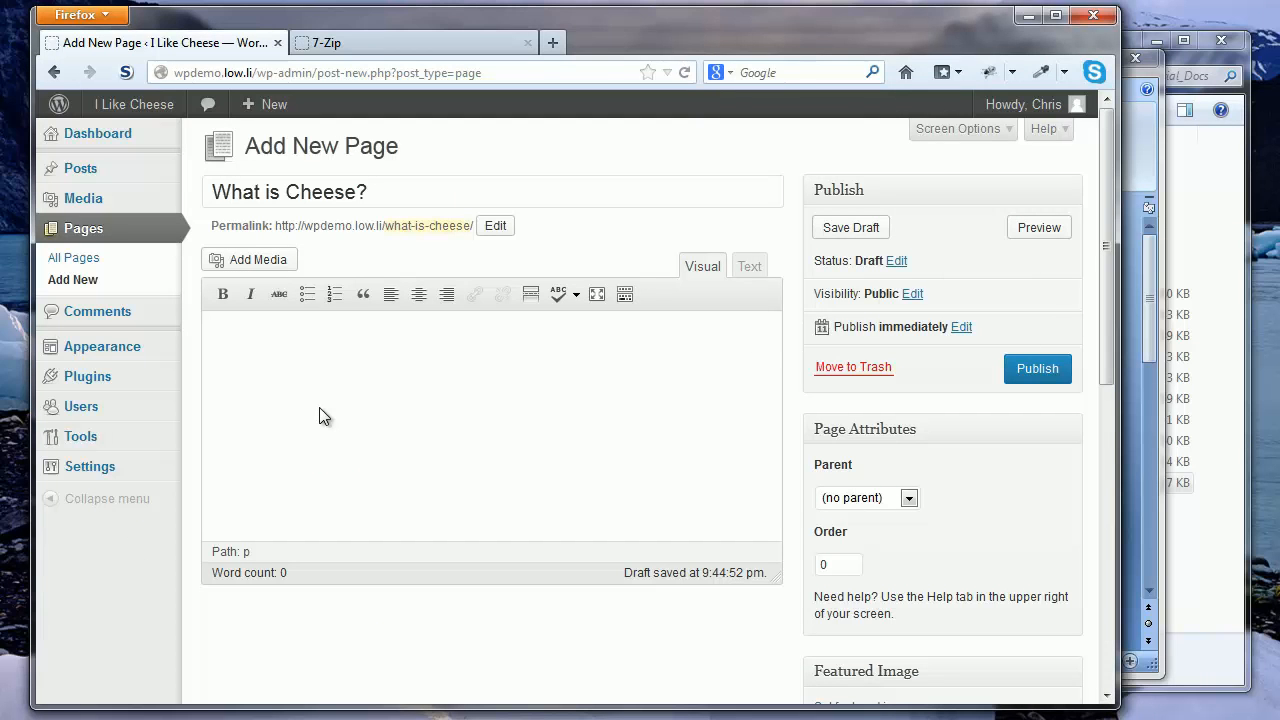
pyautogui.hotkey('ctrl', 'v')
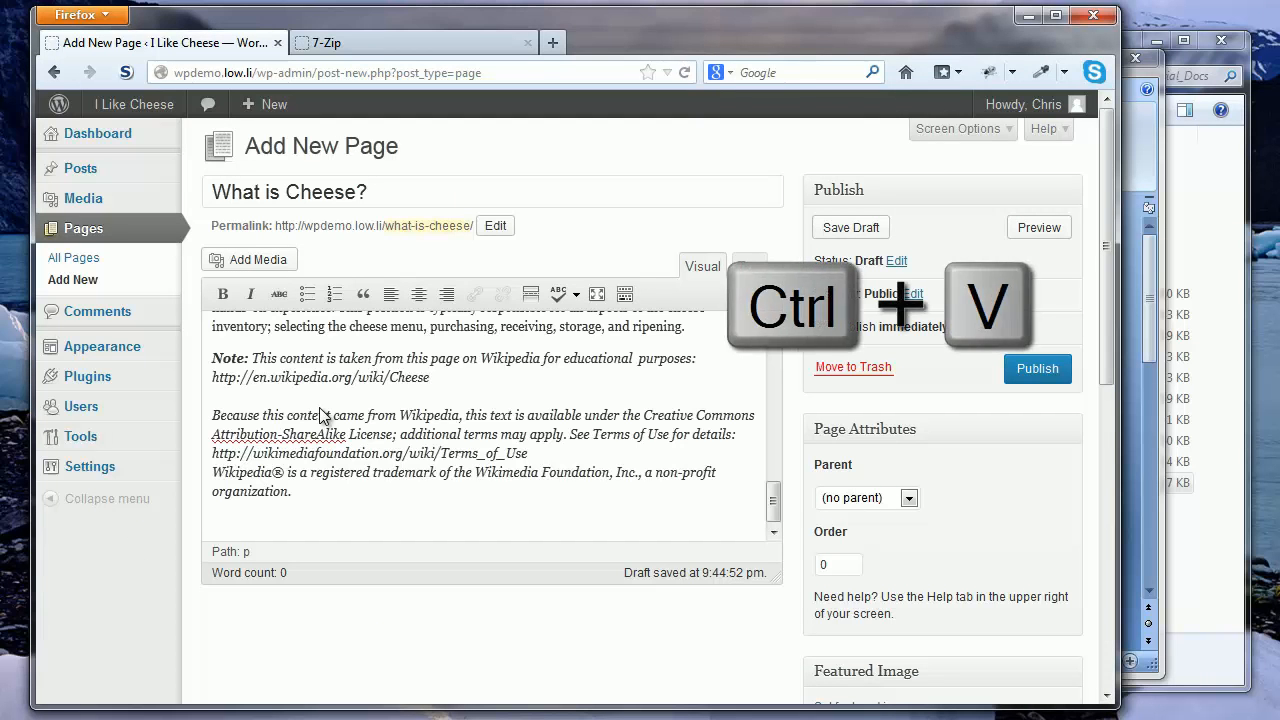
pyautogui.moveTo(776, 502); pyautogui.dragTo(776, 310)
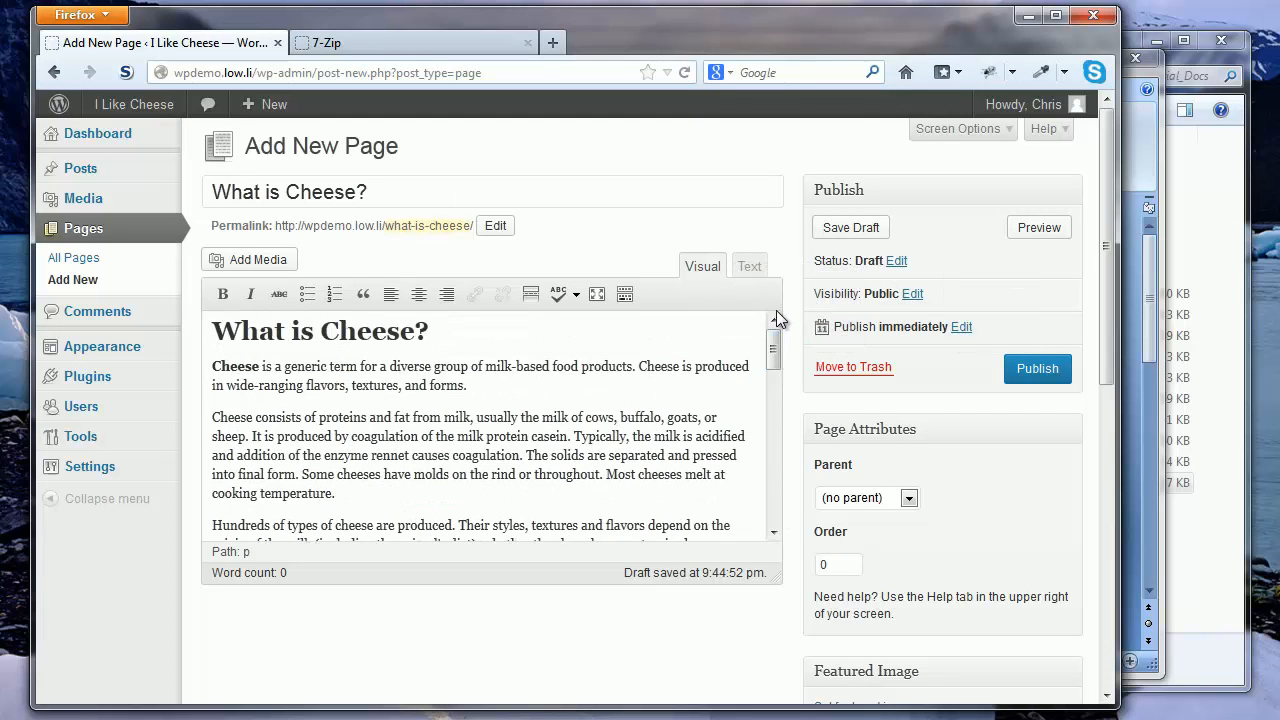
pyautogui.click(1037, 369)
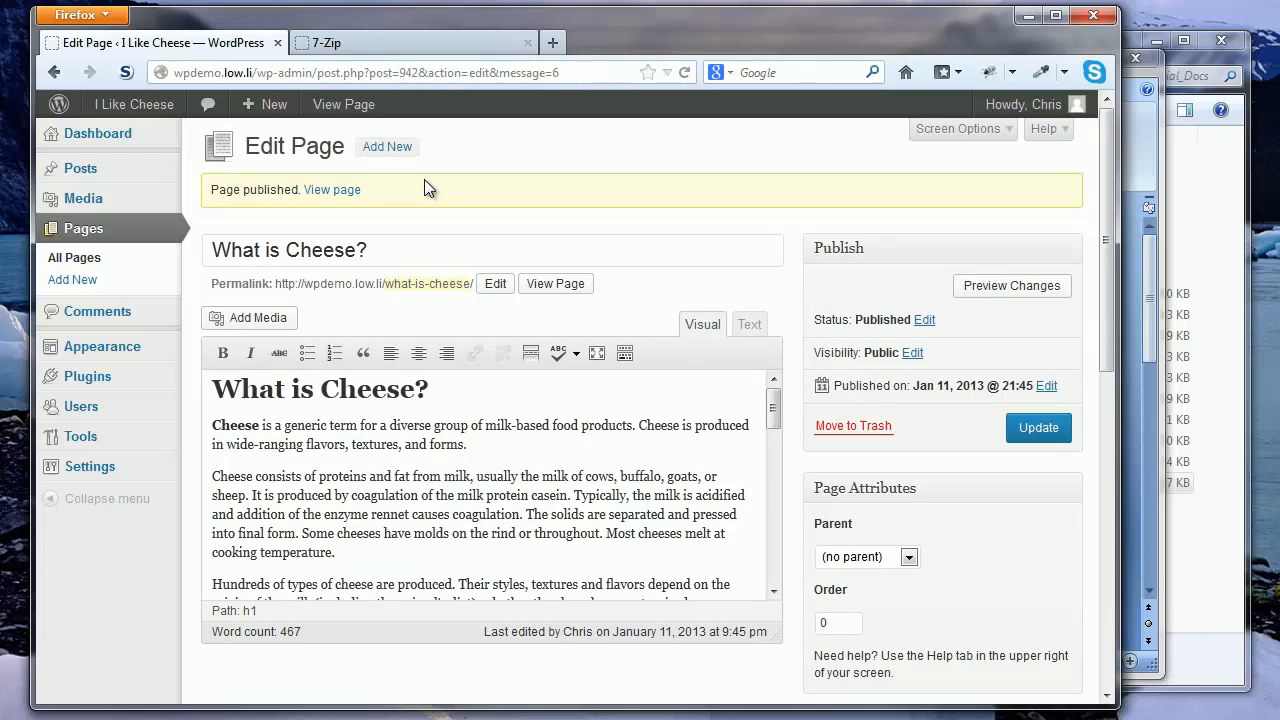
pyautogui.click(347, 192)
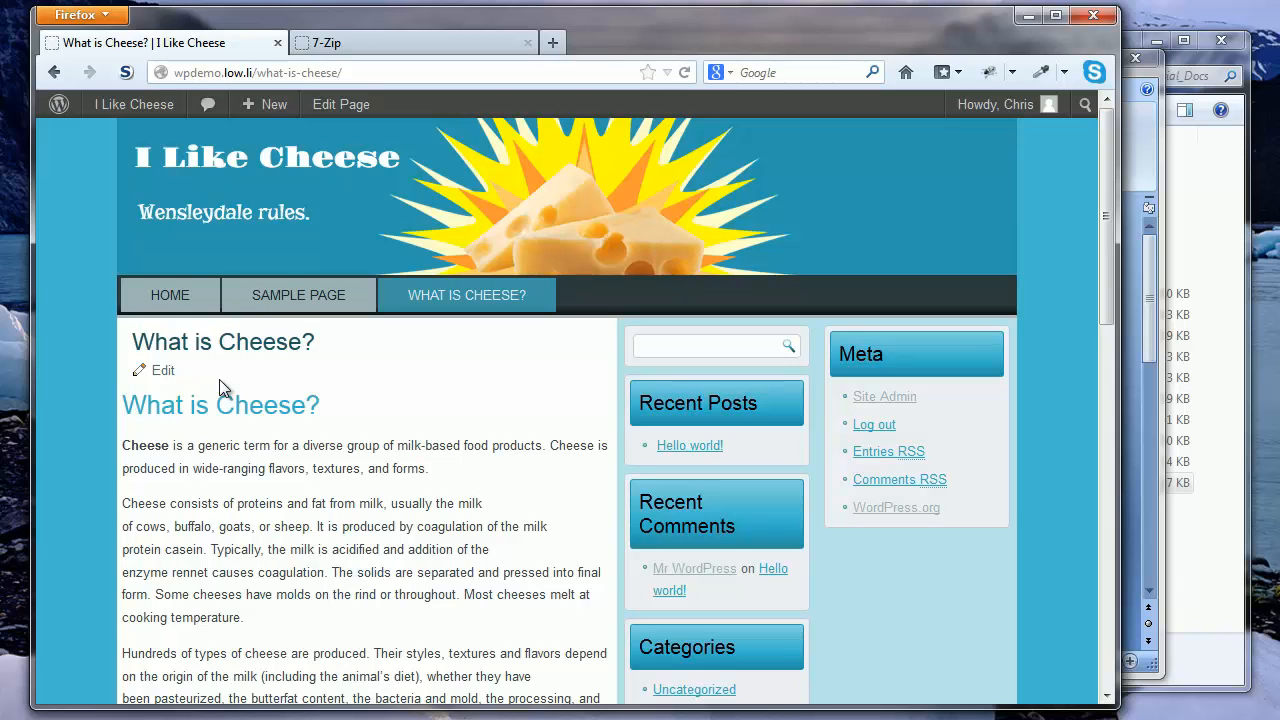
# - Reopen the page for editing, delete the duplicate "What is Cheese?" heading and its blank line from the body, and update the page
pyautogui.click(164, 372)
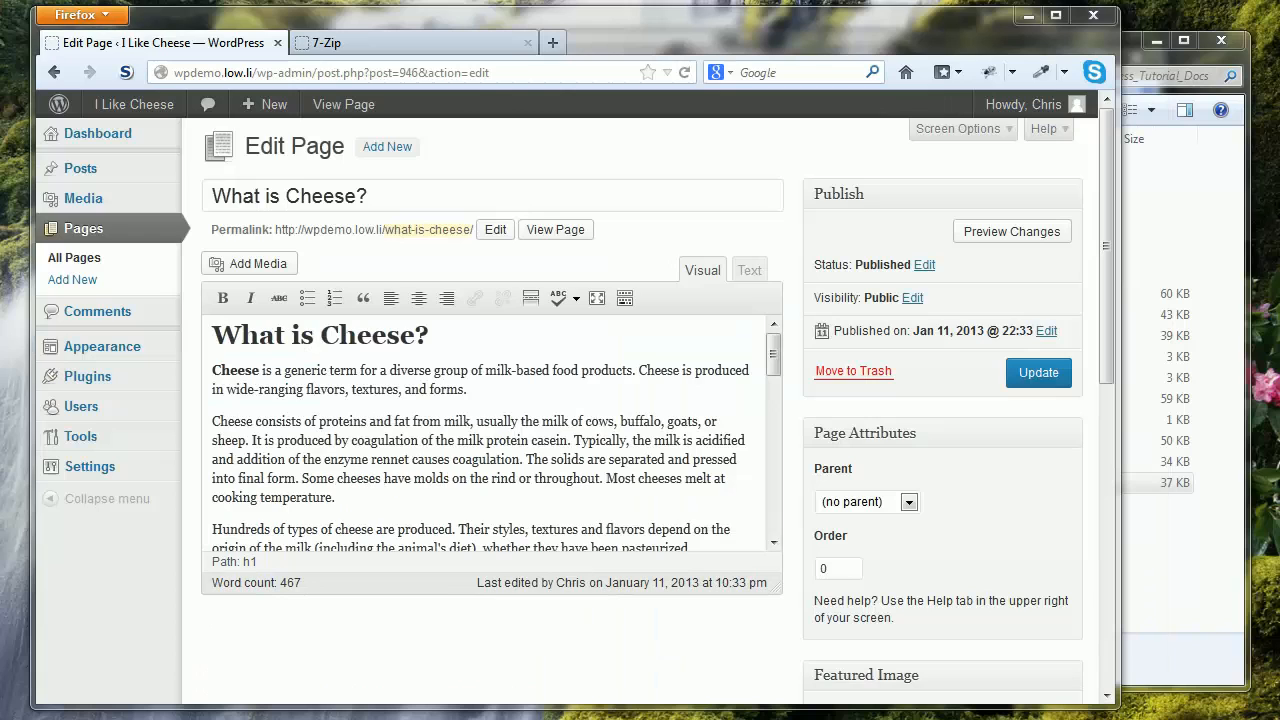
pyautogui.tripleClick(212, 340)
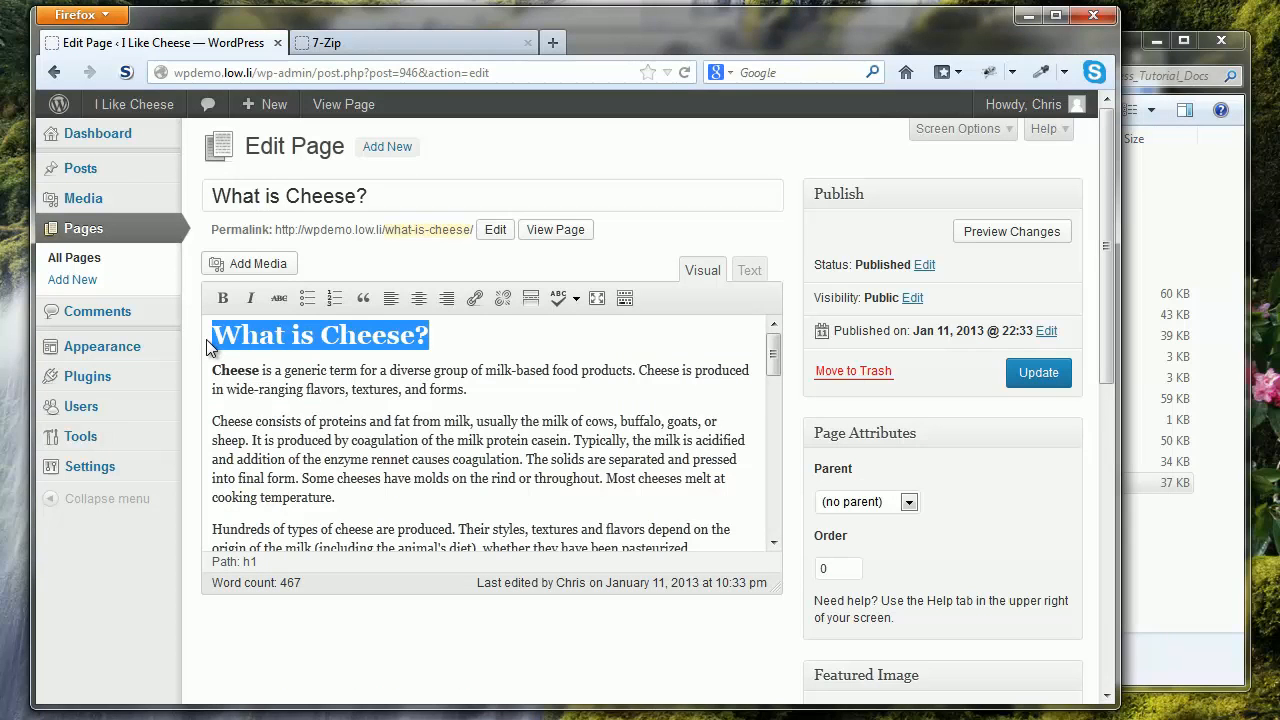
pyautogui.press('BackSpace')
pyautogui.press('BackSpace')
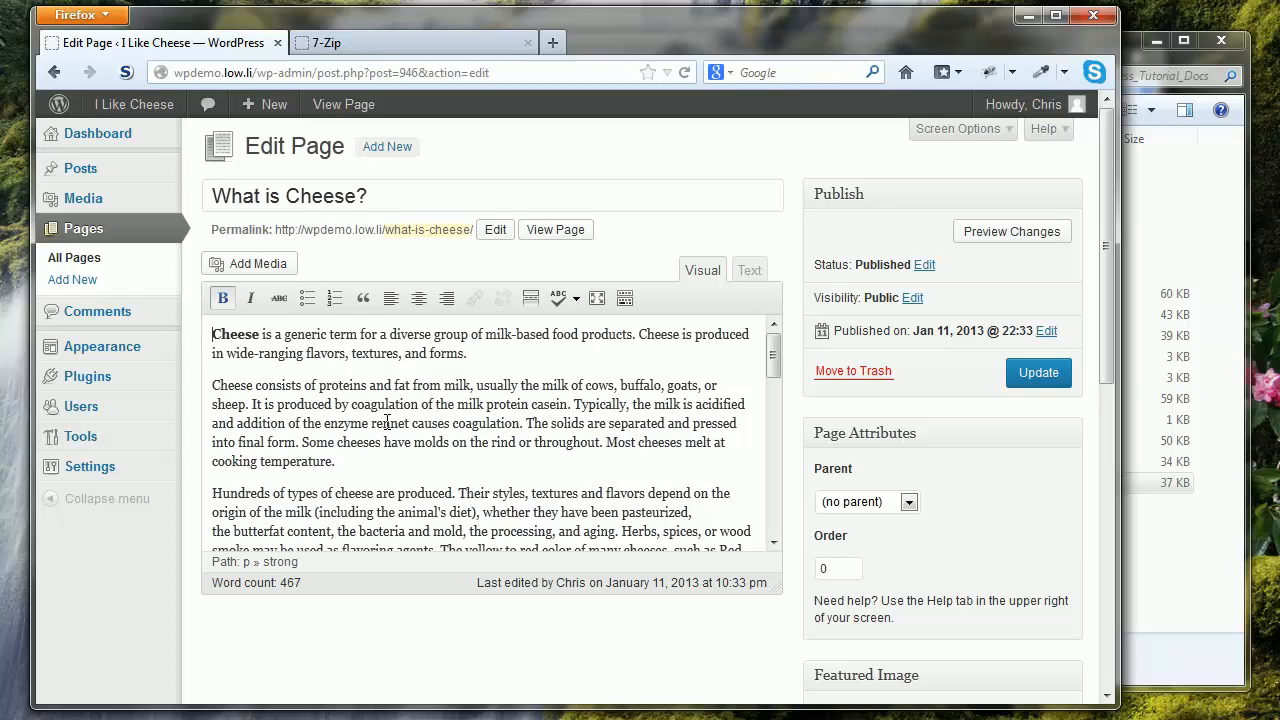
pyautogui.click(1034, 374)
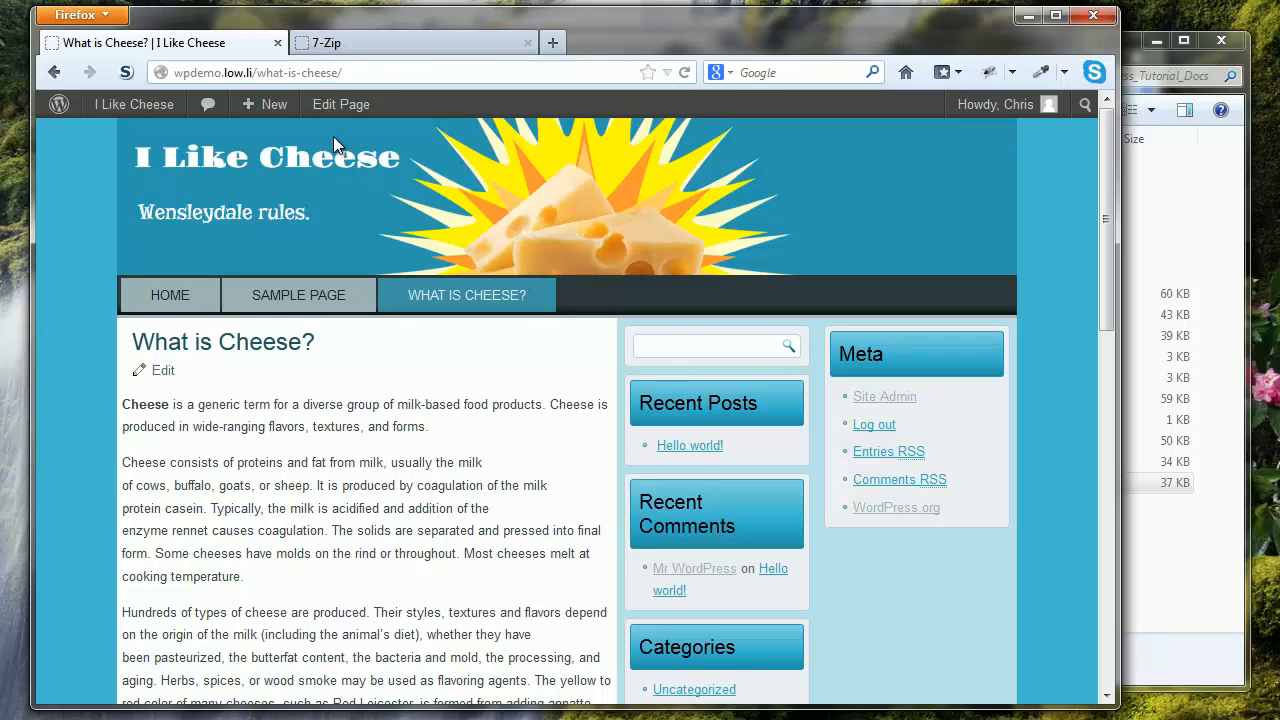
# - Start a new post and fill its body with the entire text of Wensleydale post.rtf, copied from Word
pyautogui.moveTo(270, 110)
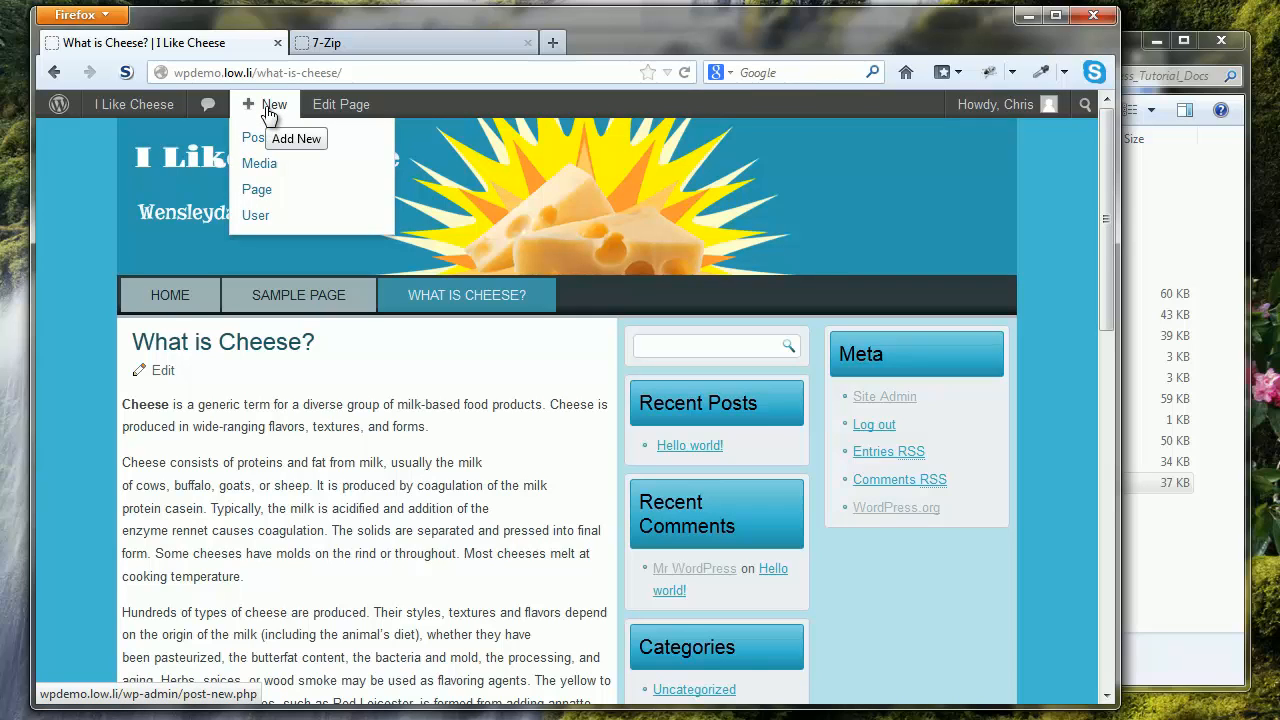
pyautogui.click(250, 143)
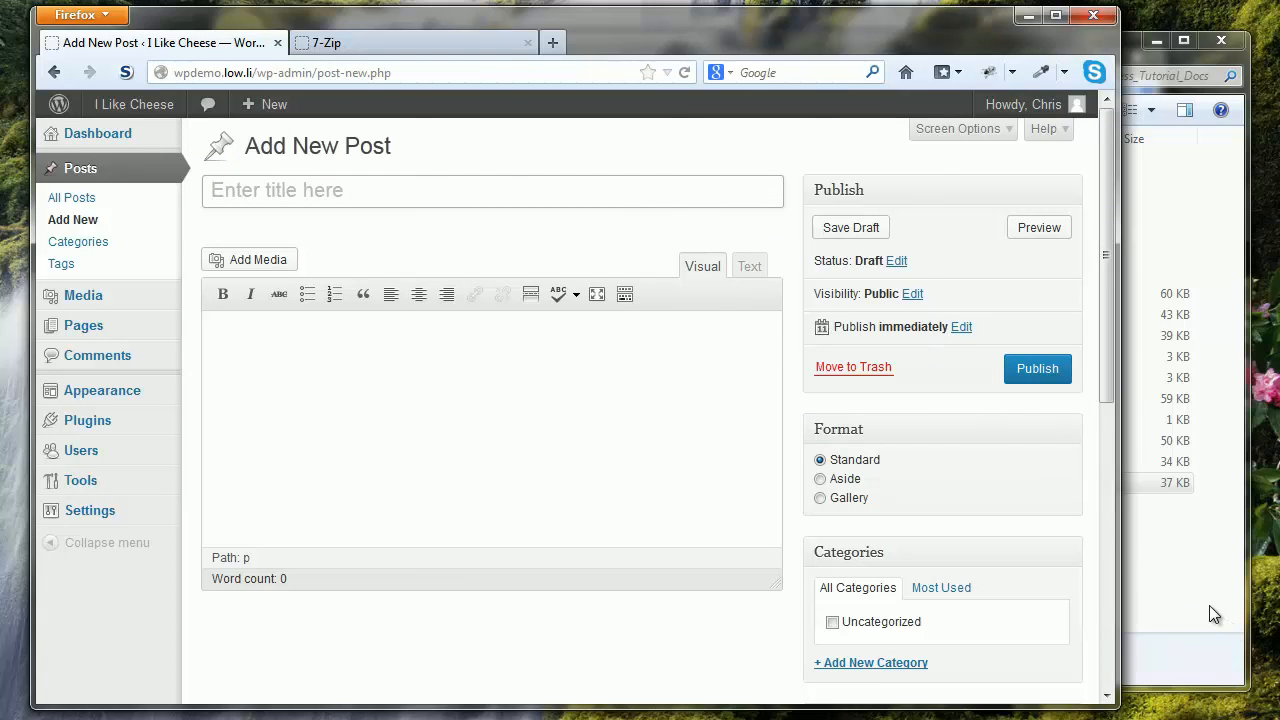
pyautogui.click(1209, 606)
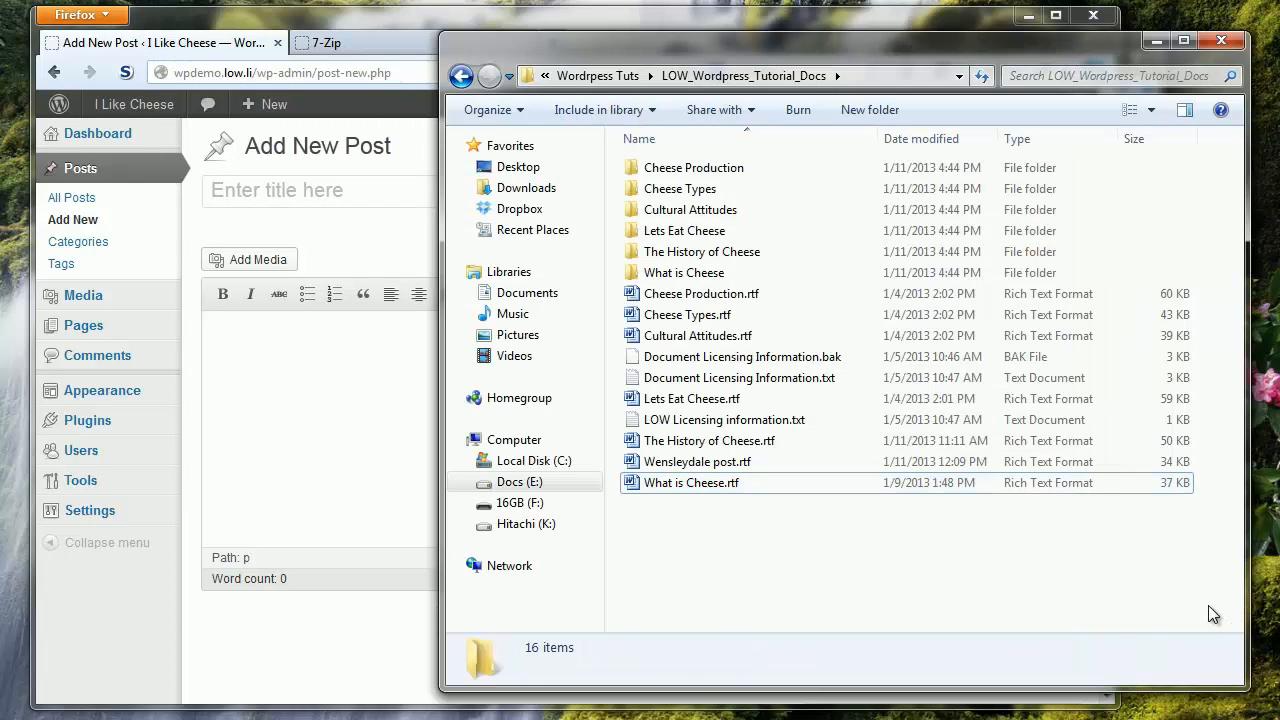
pyautogui.doubleClick(692, 465)
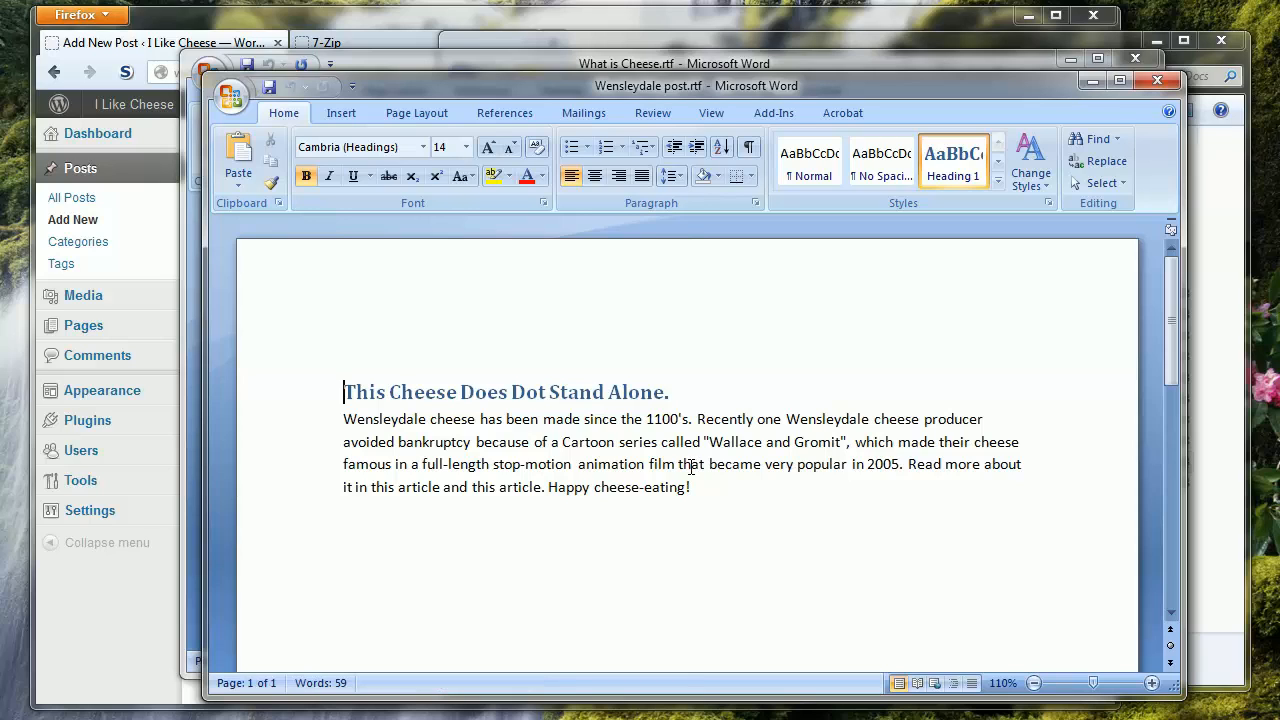
pyautogui.hotkey('ctrl', 'a')
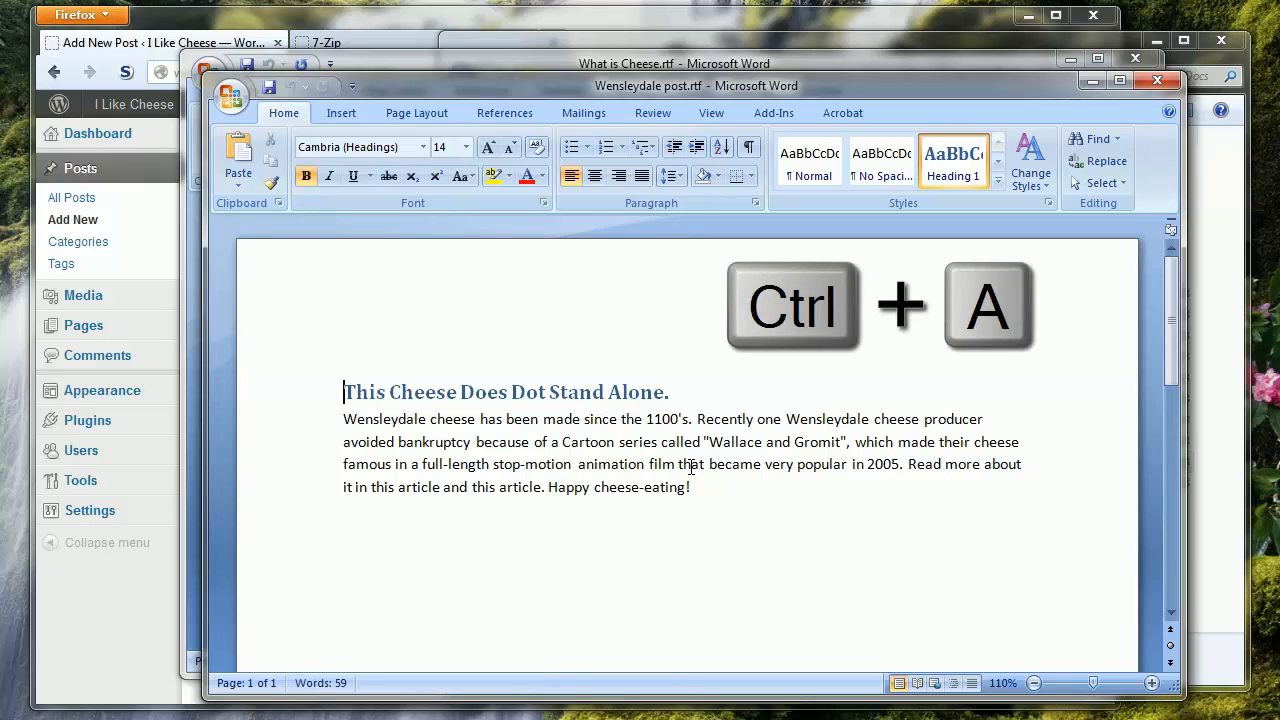
pyautogui.hotkey('ctrl', 'a')
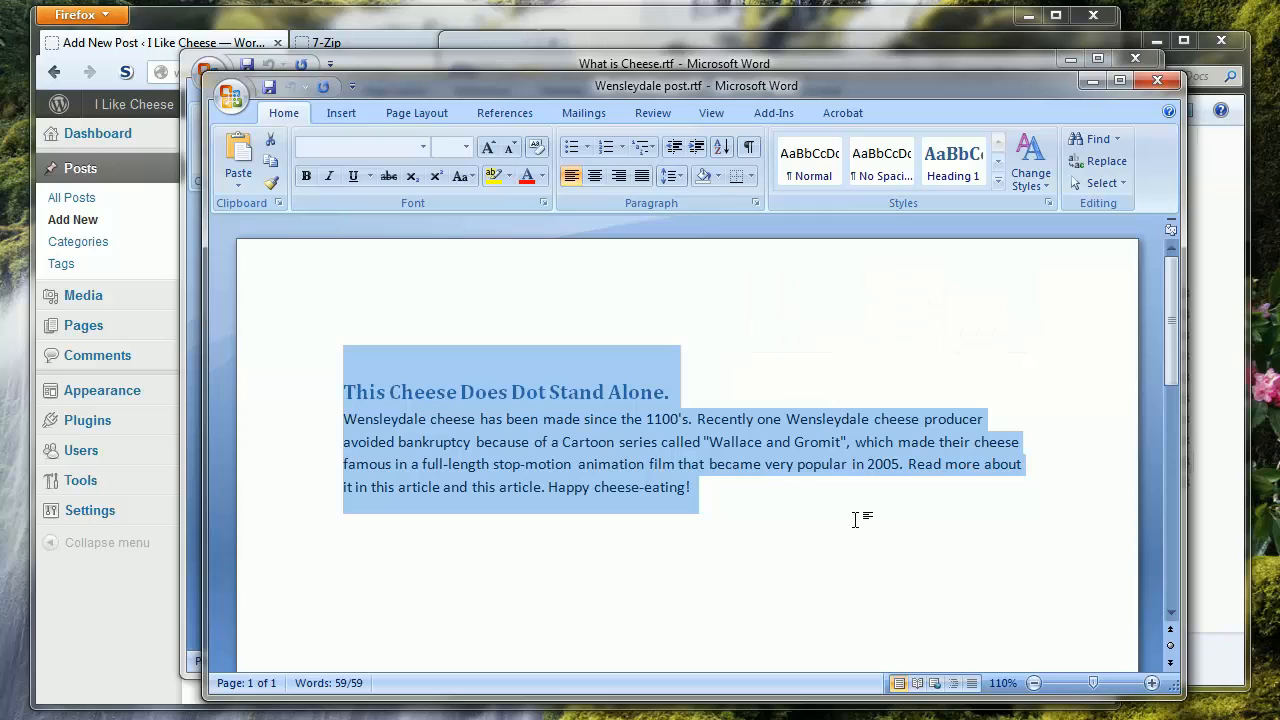
pyautogui.hotkey('ctrl', 'c')
pyautogui.click(158, 597)
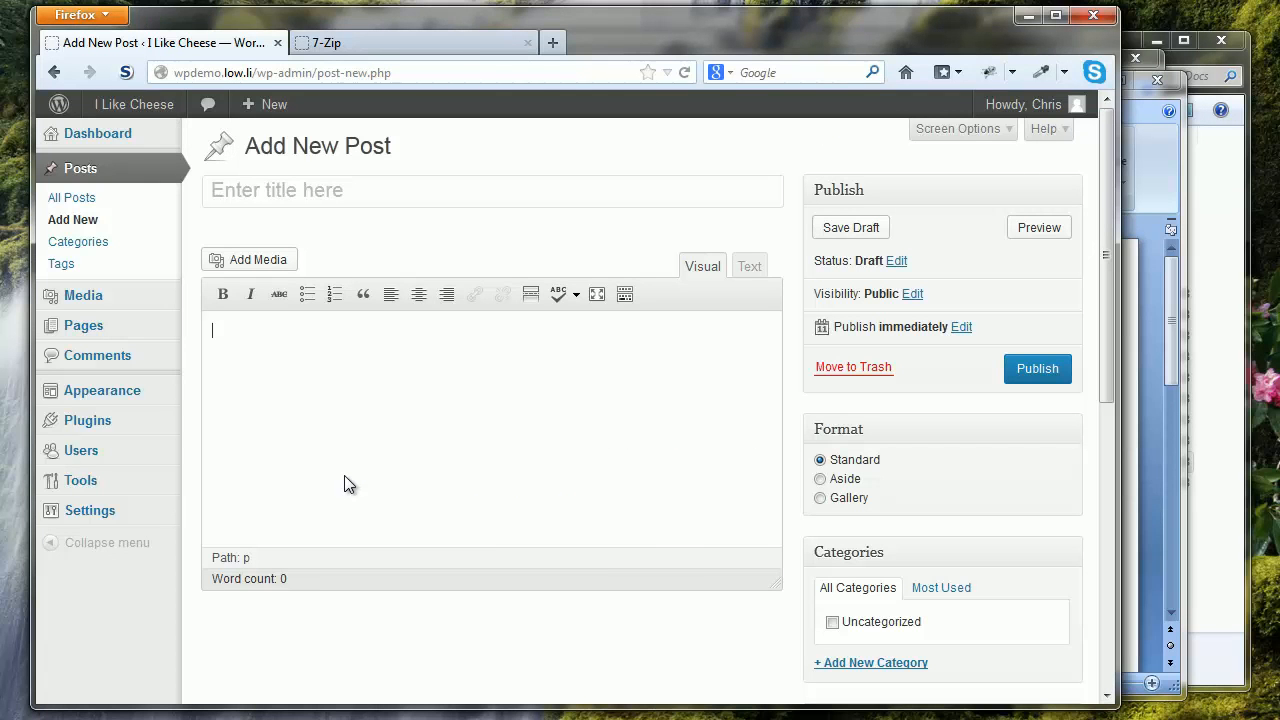
pyautogui.hotkey('ctrl', 'v')
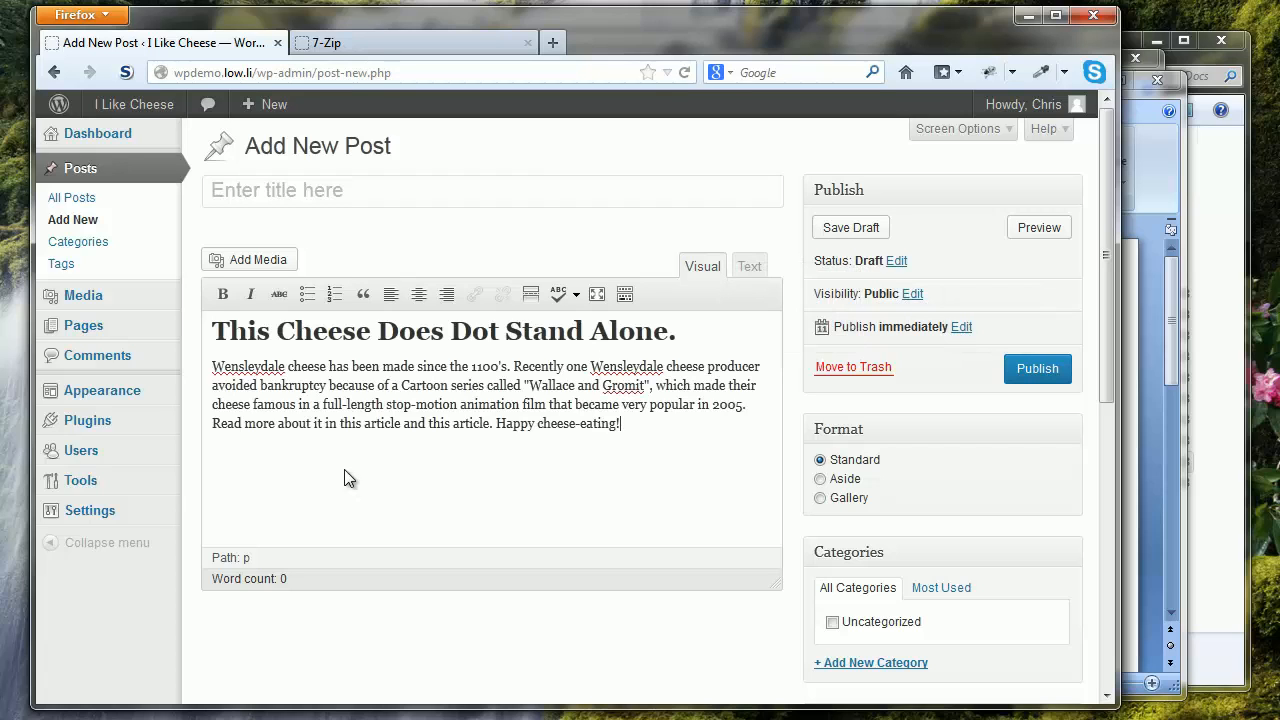
# - Move the heading "This Cheese Does Dot Stand Alone" from the body into the post title, without its final period, and publish the post
pyautogui.tripleClick(216, 333)
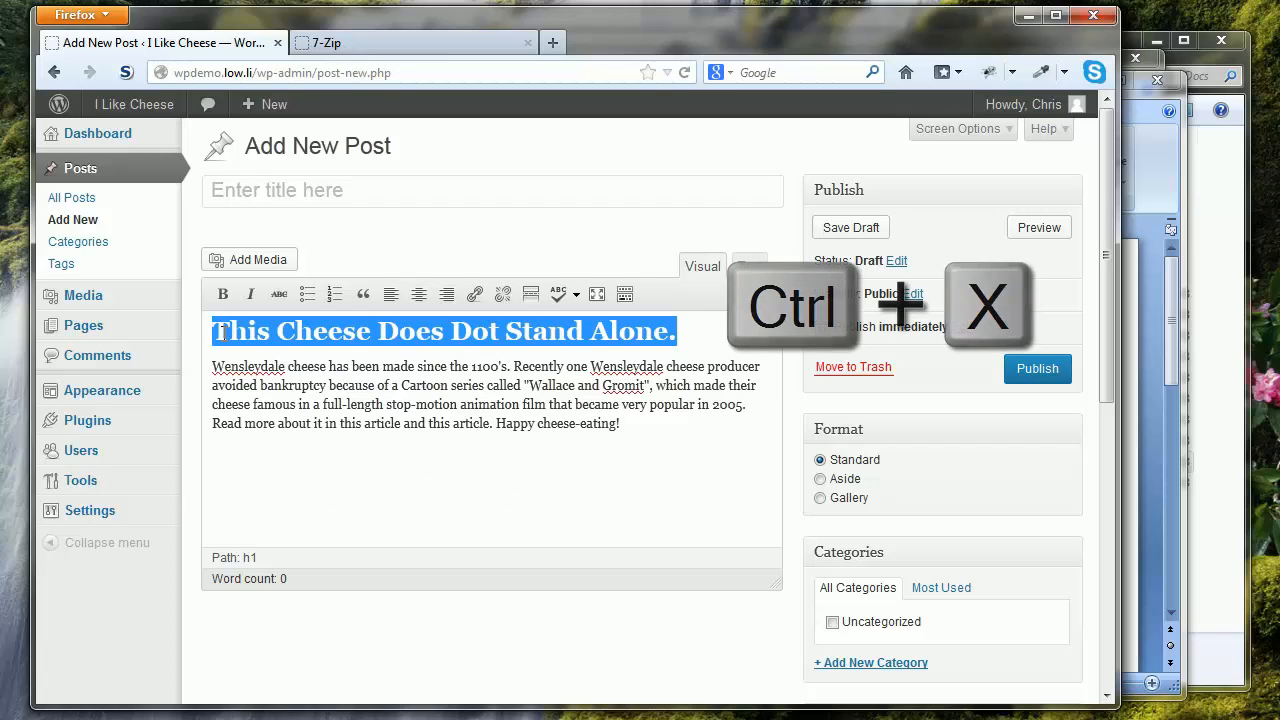
pyautogui.hotkey('ctrl', 'x')
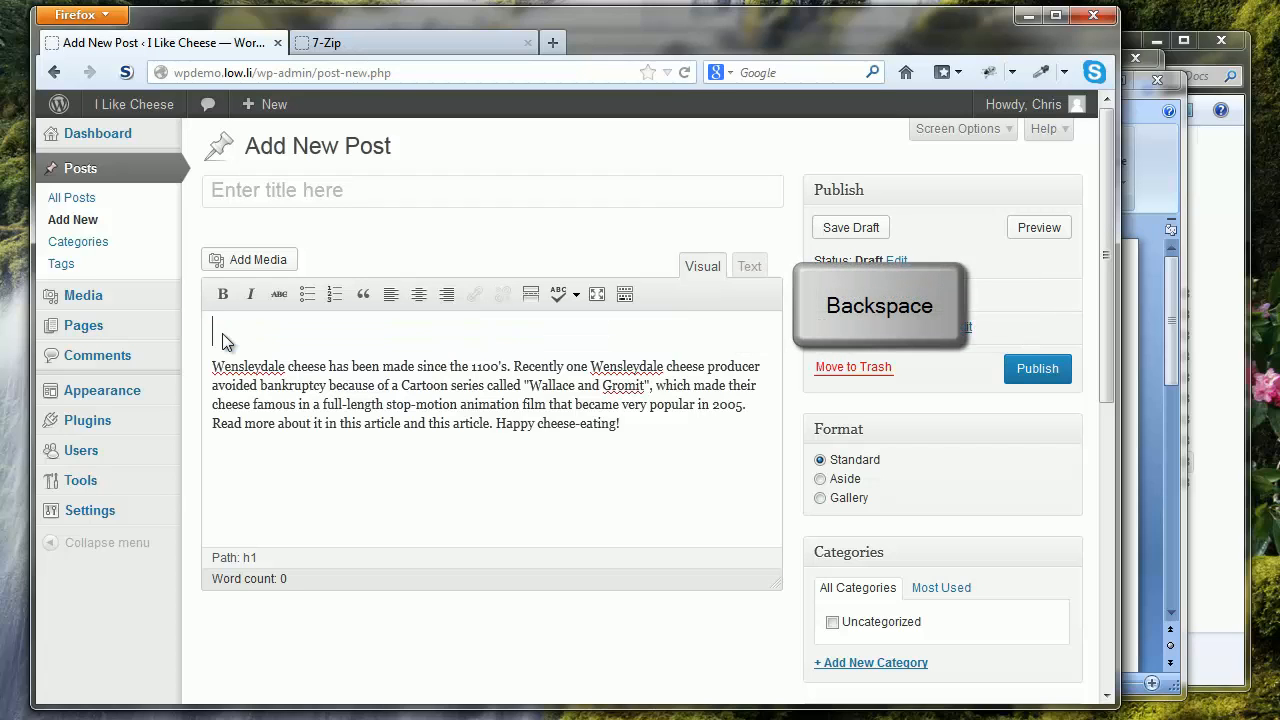
pyautogui.press('BackSpace')
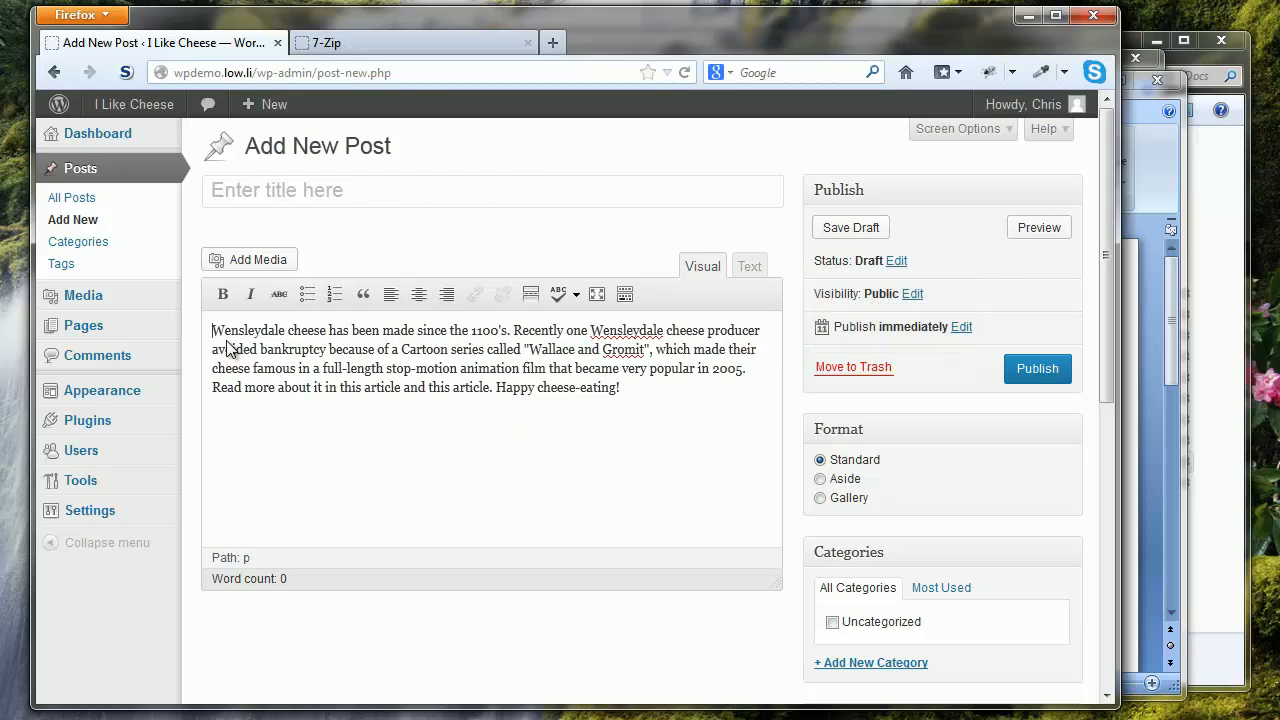
pyautogui.click(241, 199)
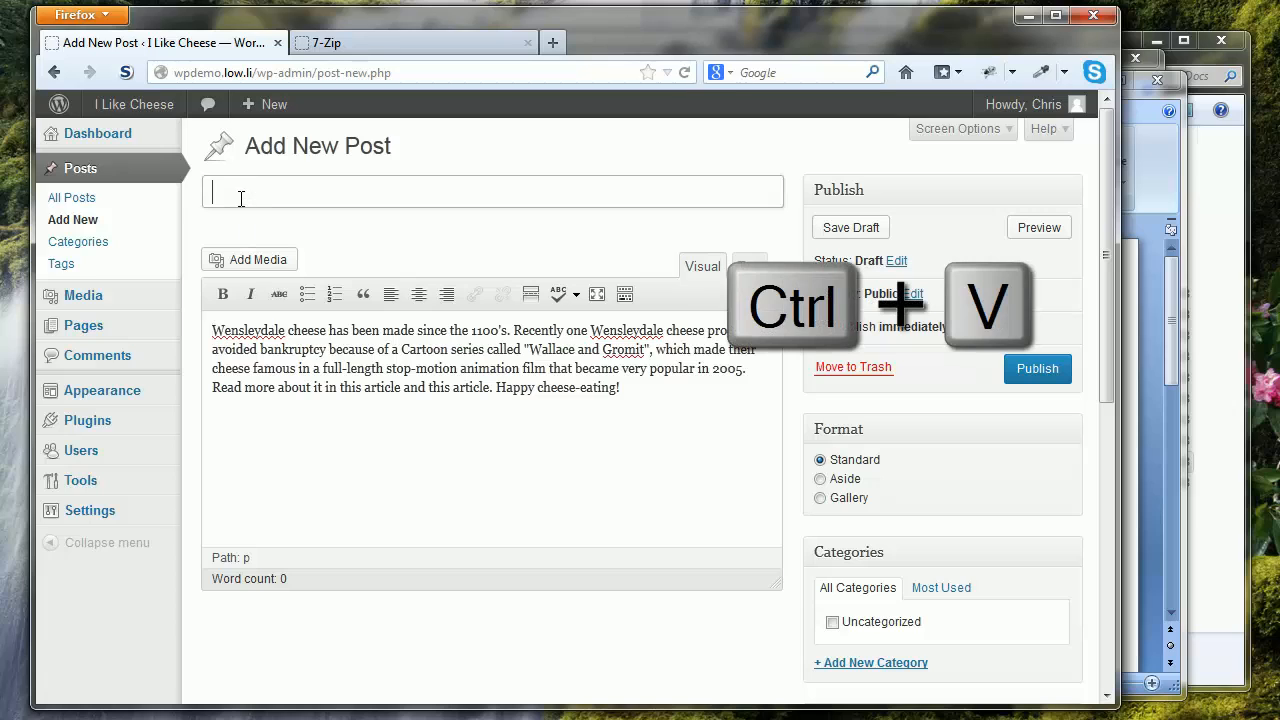
pyautogui.hotkey('ctrl', 'v')
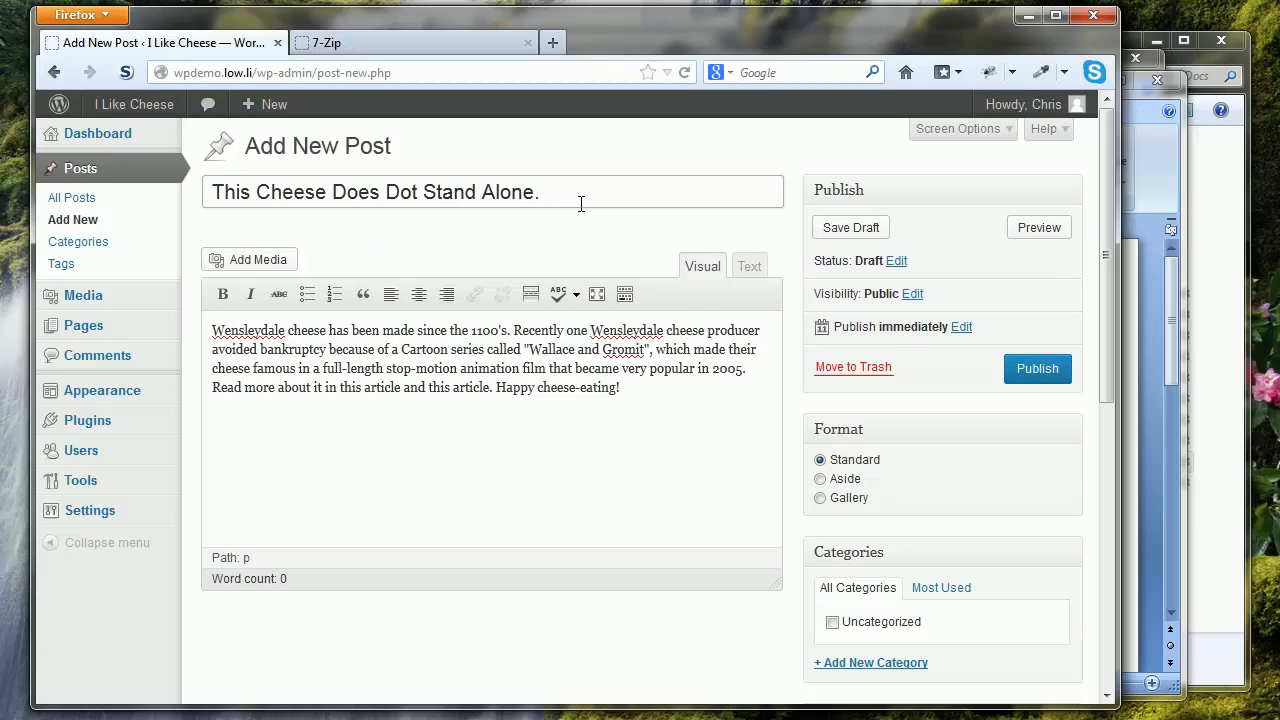
pyautogui.press('BackSpace')
pyautogui.click(1058, 372)
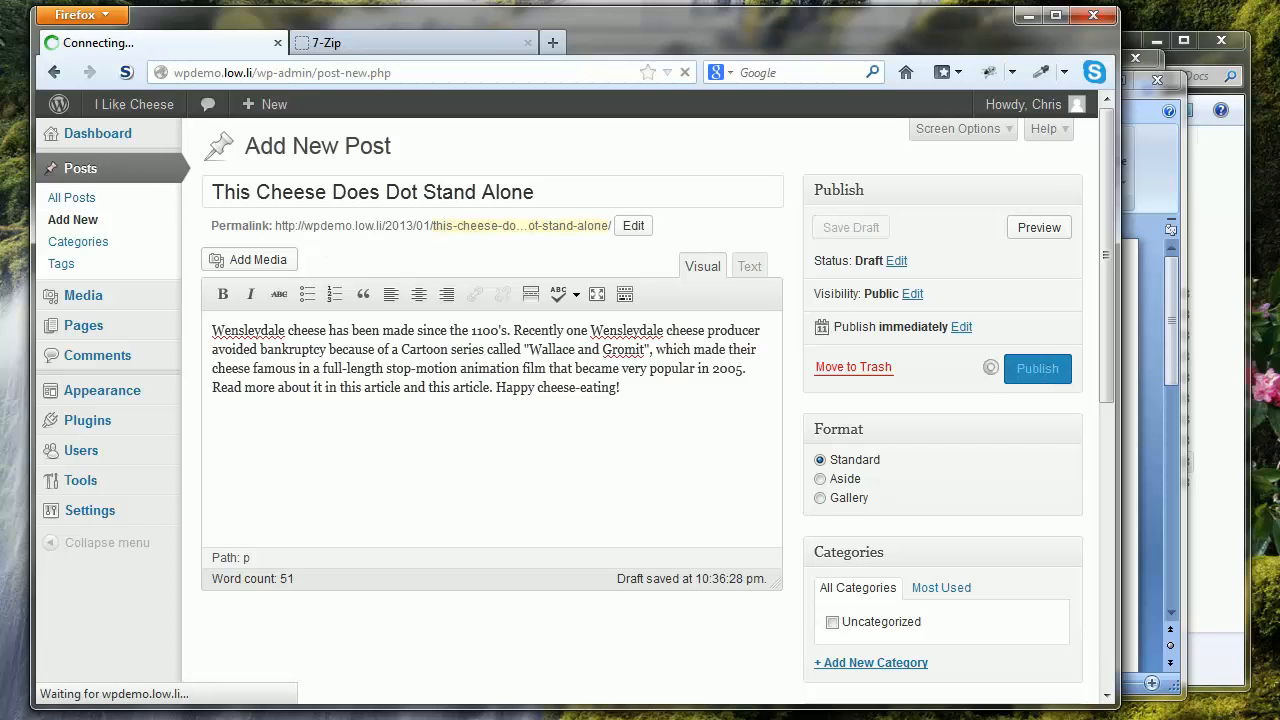
# - View the published post on the site, and look over the list of posts on the home page
pyautogui.click(337, 189)
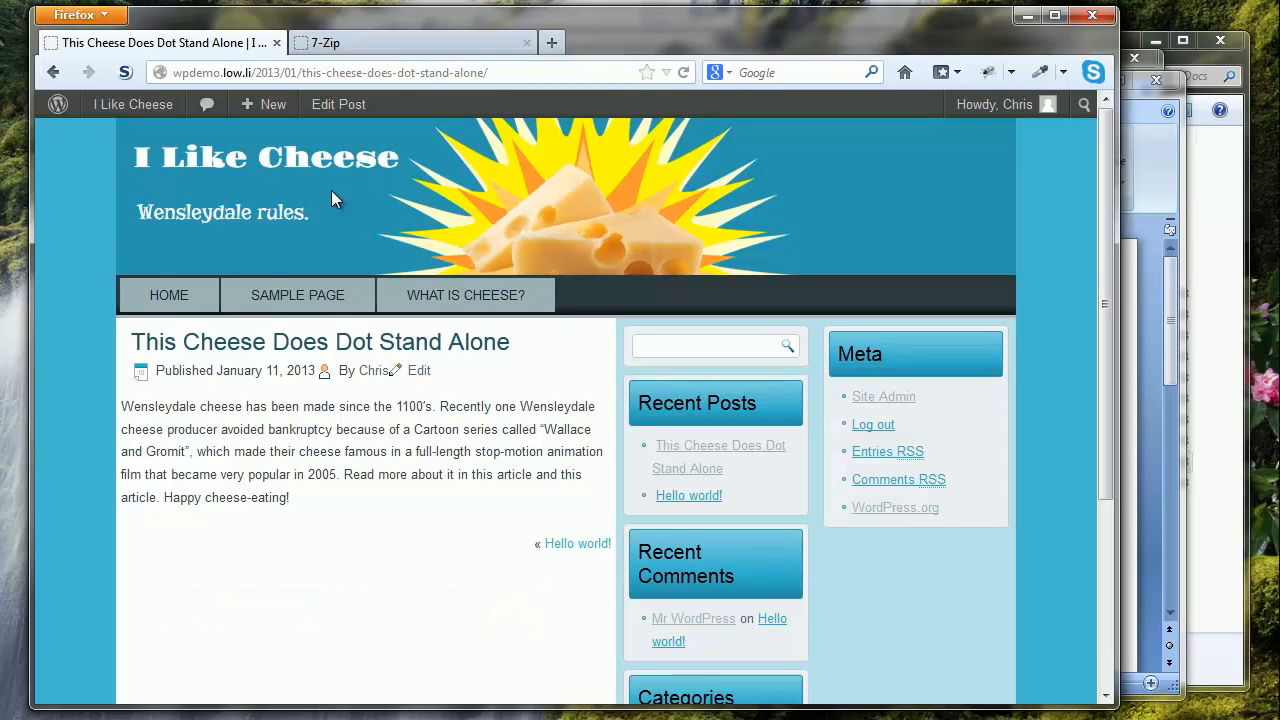
pyautogui.click(177, 310)
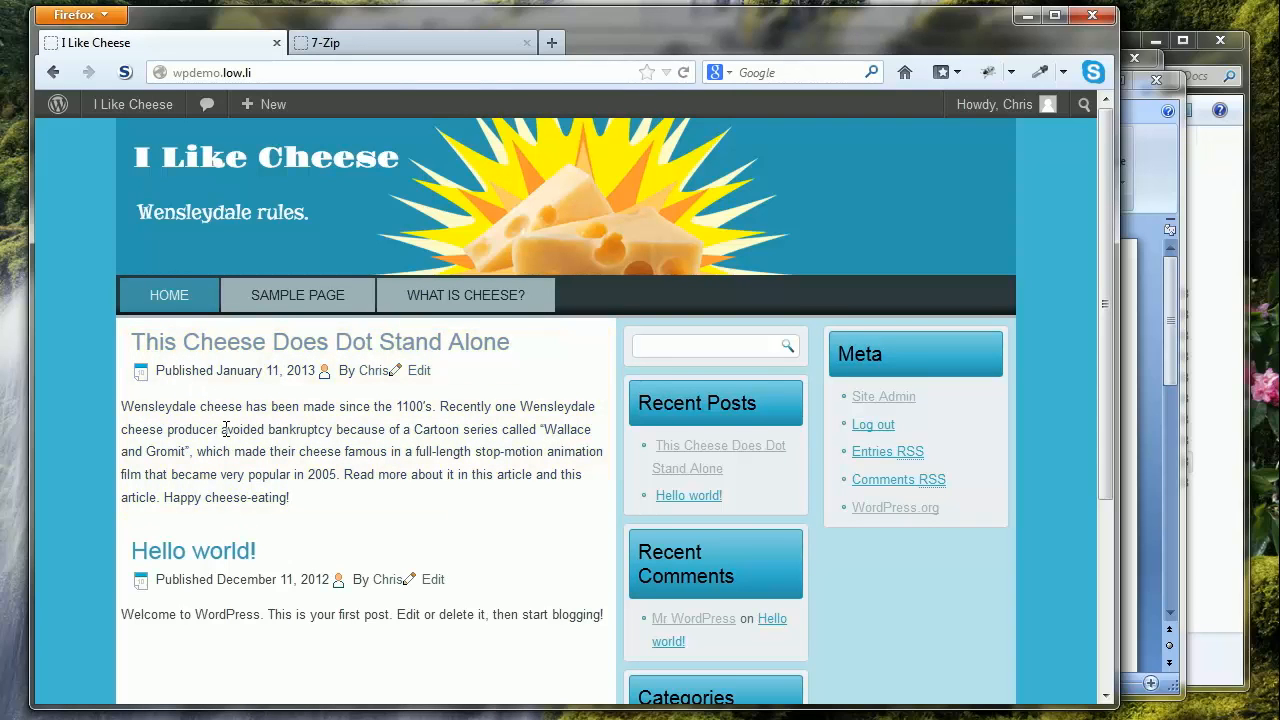
pyautogui.scroll(-2, 226, 429)
pyautogui.scroll(2, 226, 429)
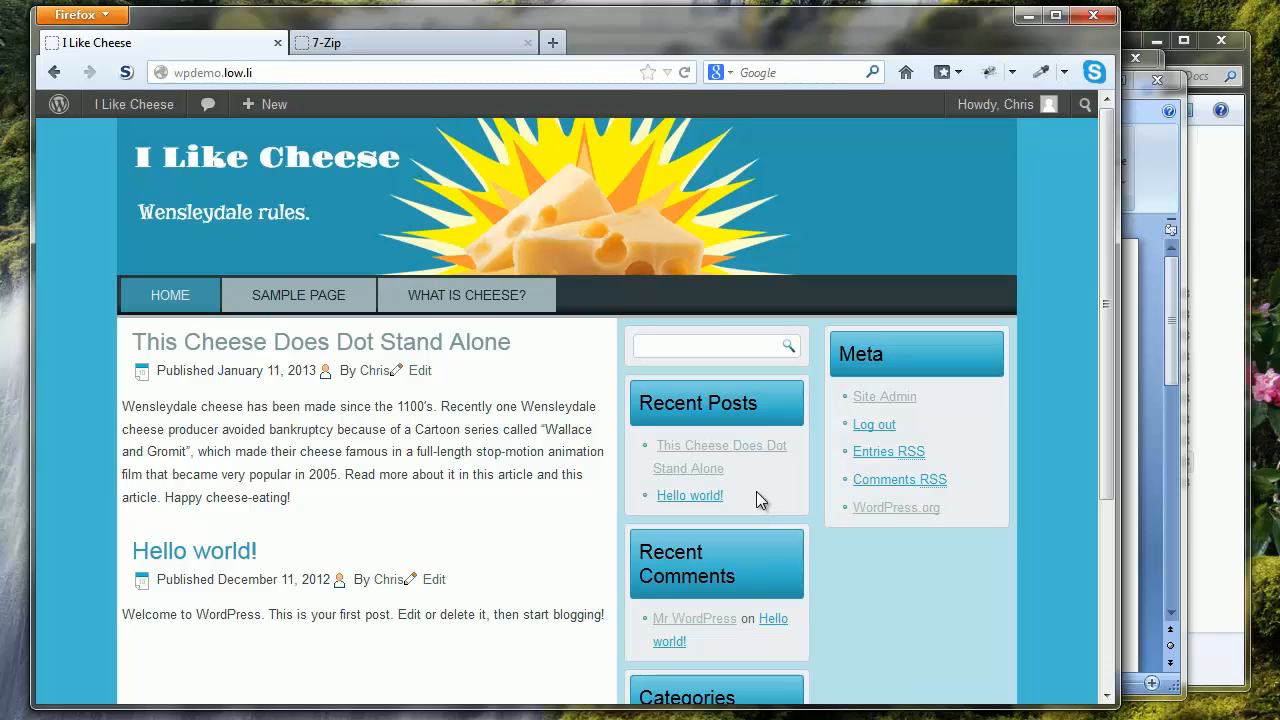
# - Go from the site's home page to its dashboard and start a new blank page
pyautogui.moveTo(112, 106)
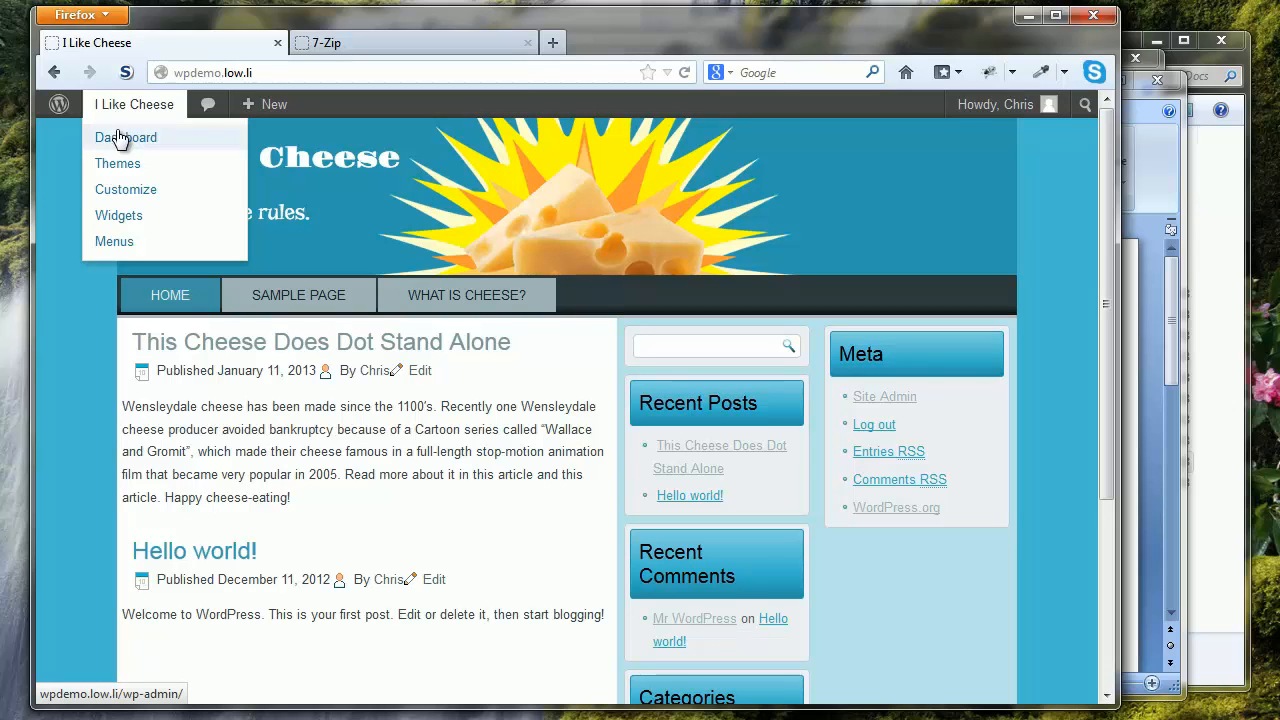
pyautogui.click(118, 143)
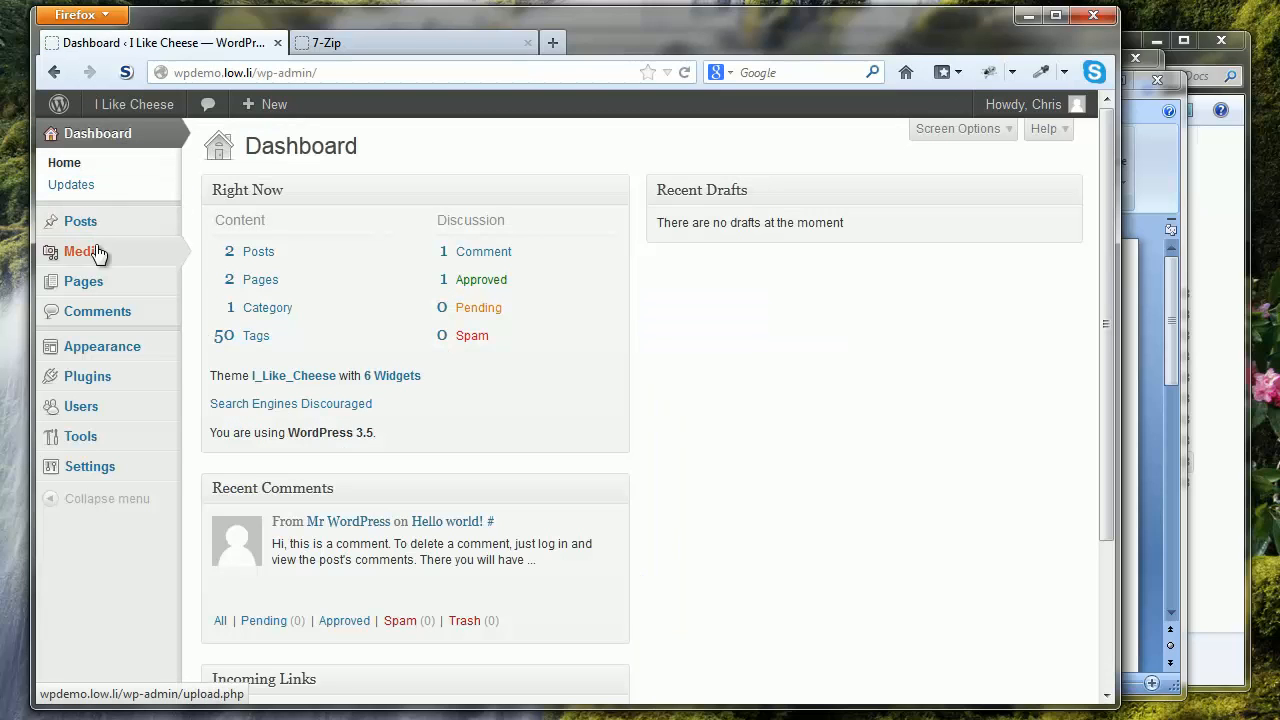
pyautogui.moveTo(86, 284)
pyautogui.click(201, 305)
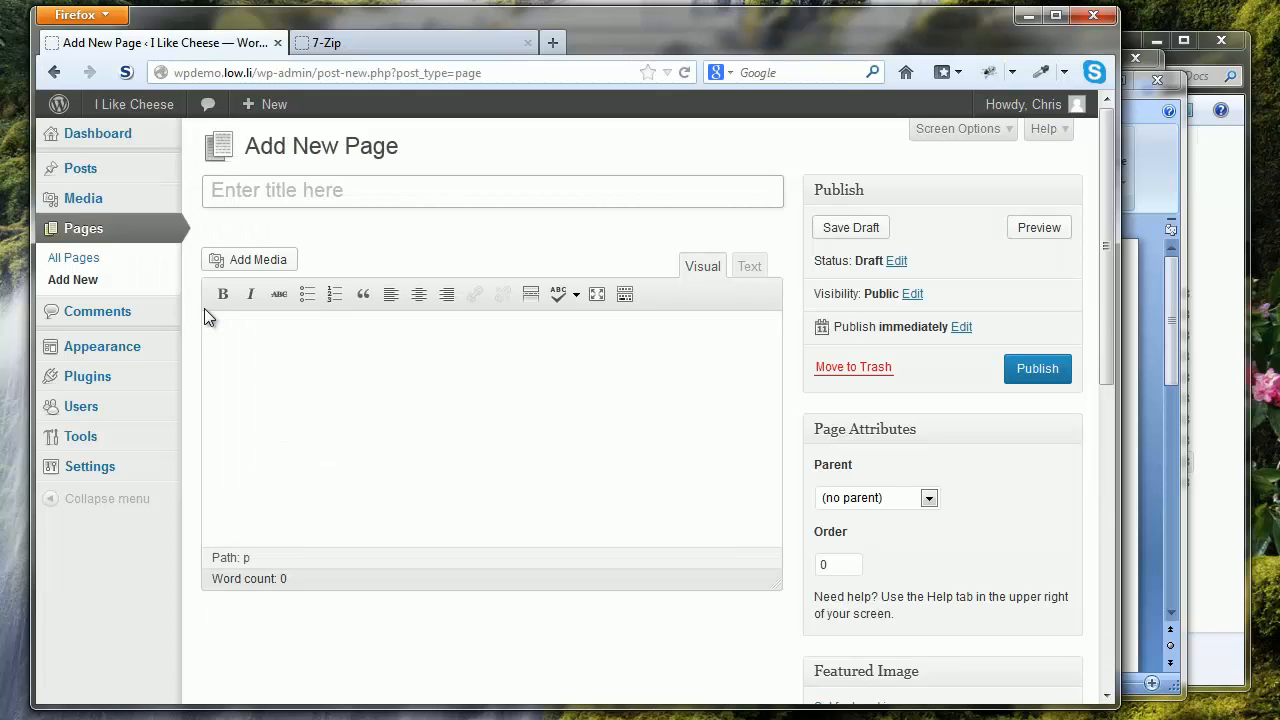
# - Open The History of Cheese.rtf in Word and copy its entire text into the body of the new page
pyautogui.click(1182, 545)
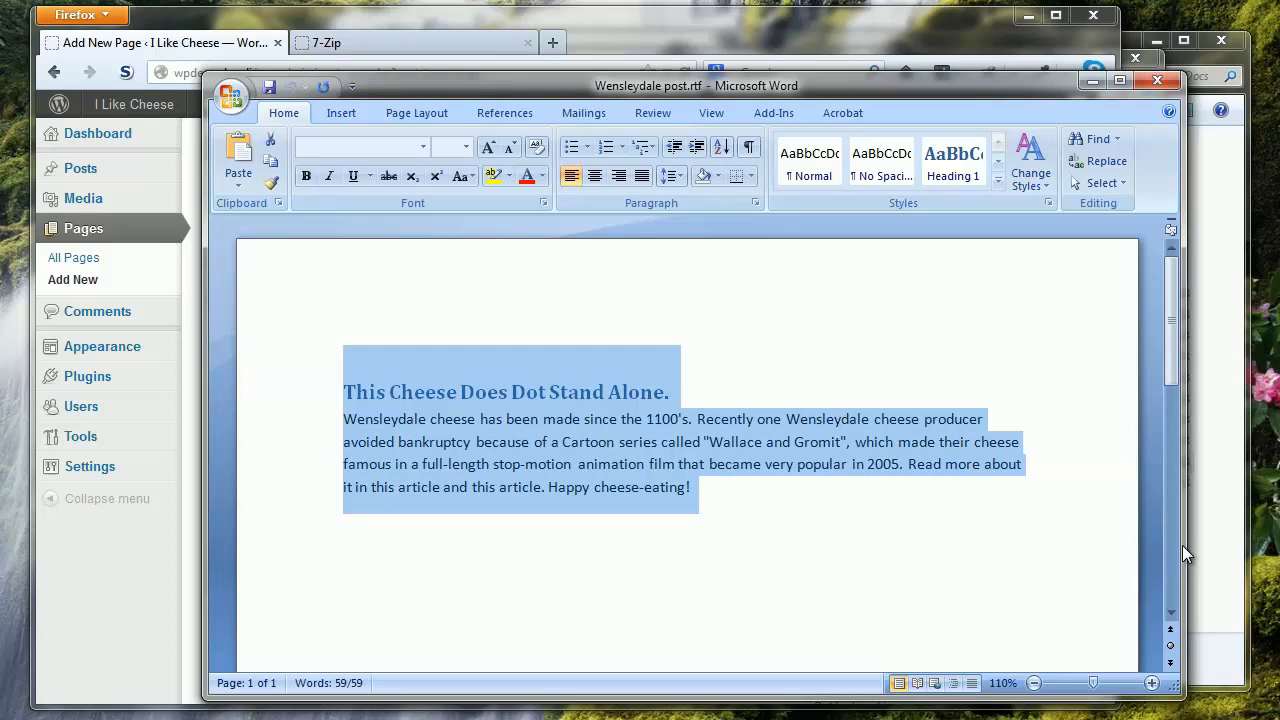
pyautogui.click(1203, 546)
pyautogui.doubleClick(672, 442)
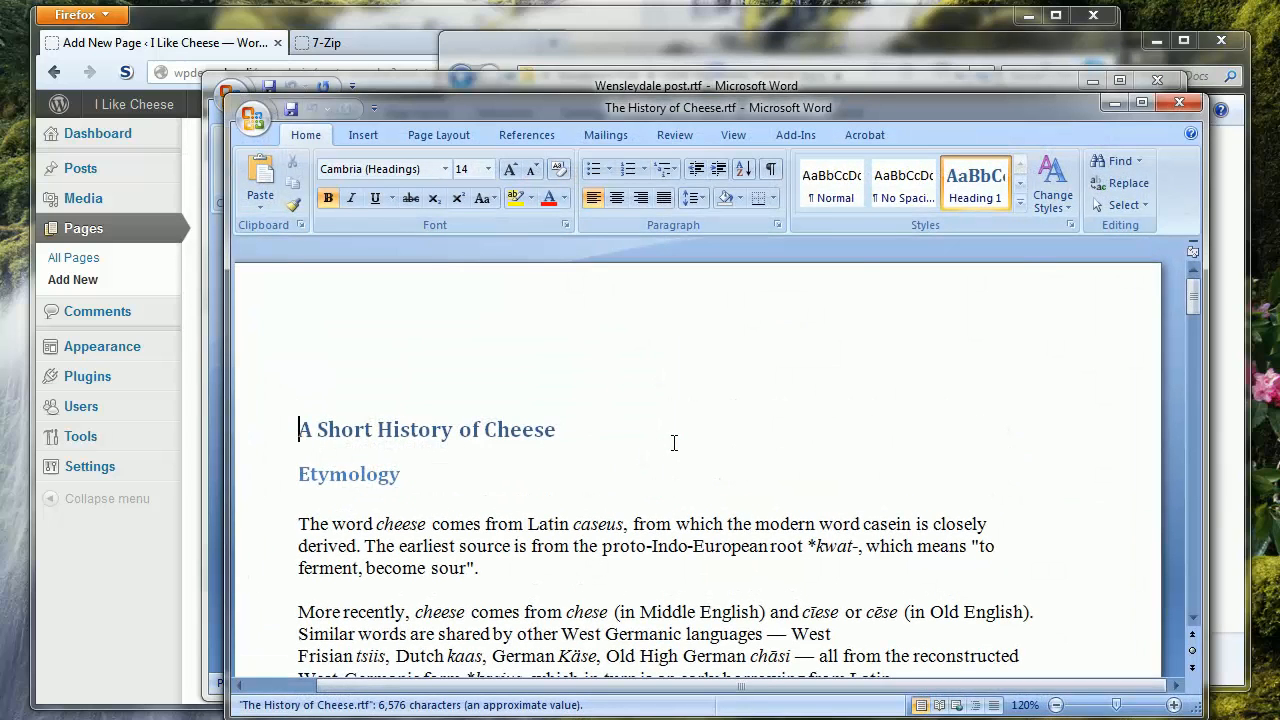
pyautogui.hotkey('ctrl', 'a')
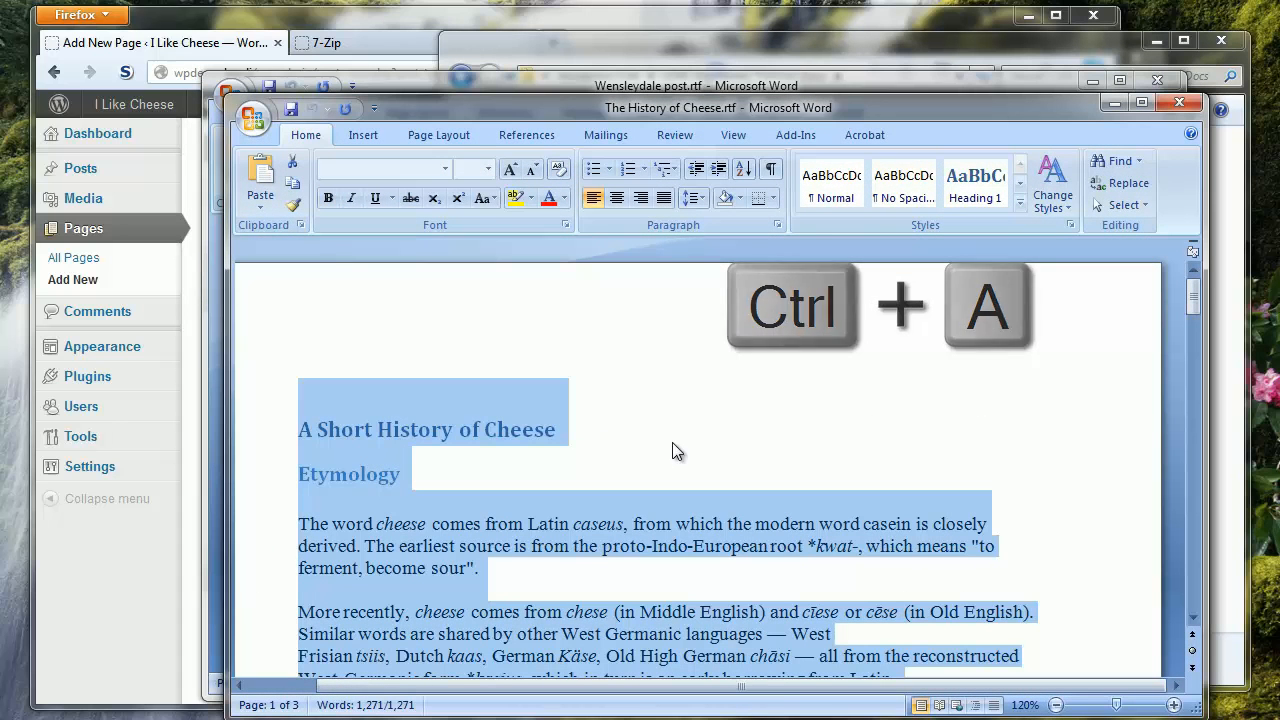
pyautogui.hotkey('ctrl', 'c')
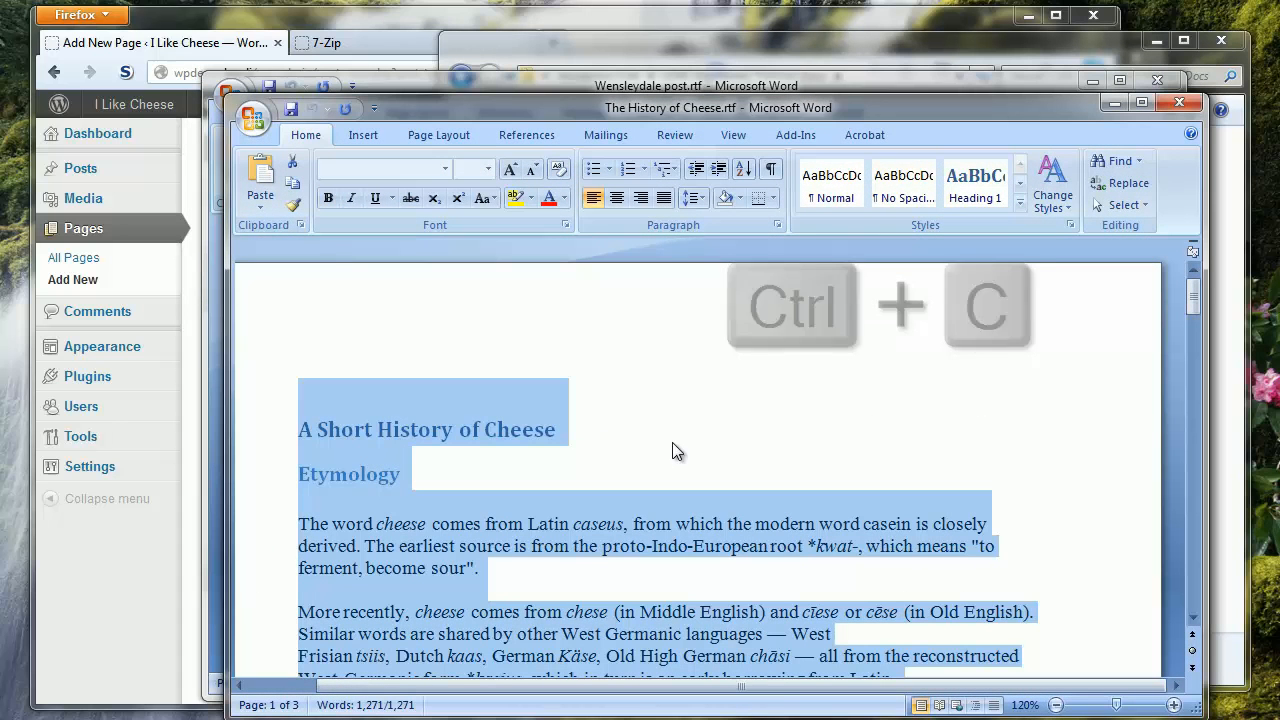
pyautogui.click(139, 577)
pyautogui.click(321, 471)
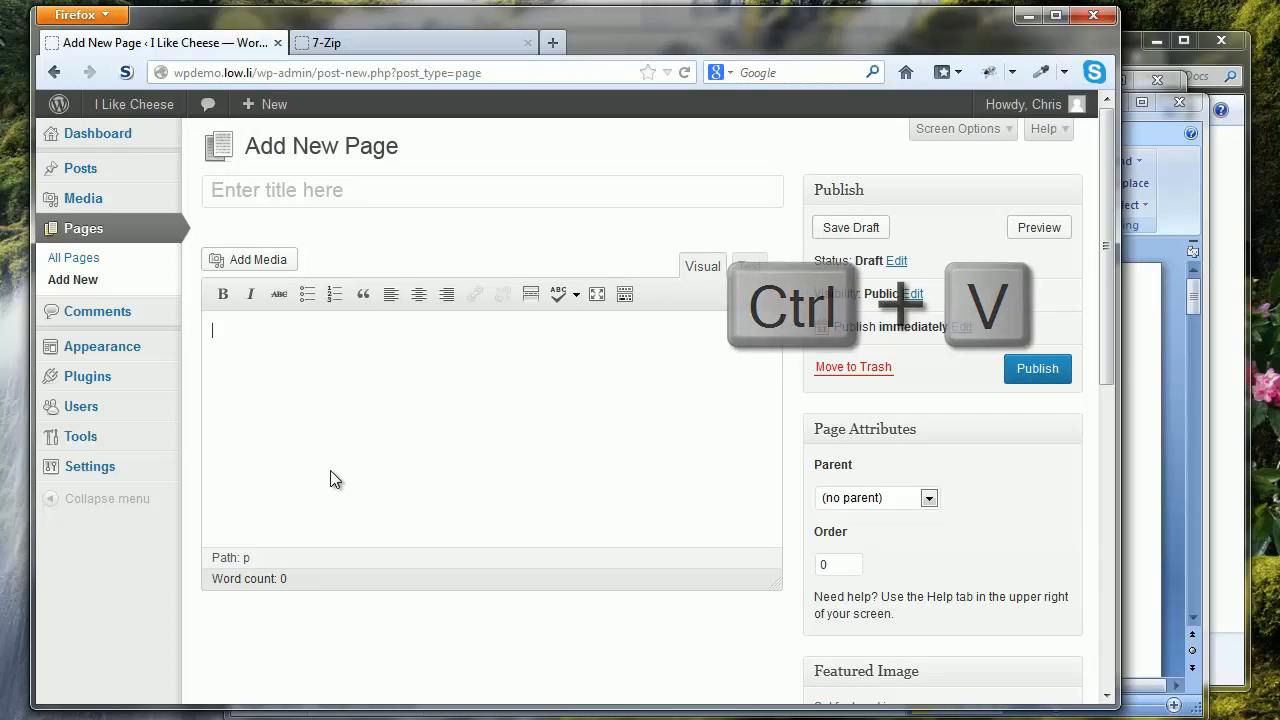
pyautogui.hotkey('ctrl', 'v')
# - Move the heading "A Short History of Cheese" from the body into the page title, remove its blank line, and publish the page
pyautogui.moveTo(773, 528); pyautogui.dragTo(773, 332)
pyautogui.tripleClick(233, 335)
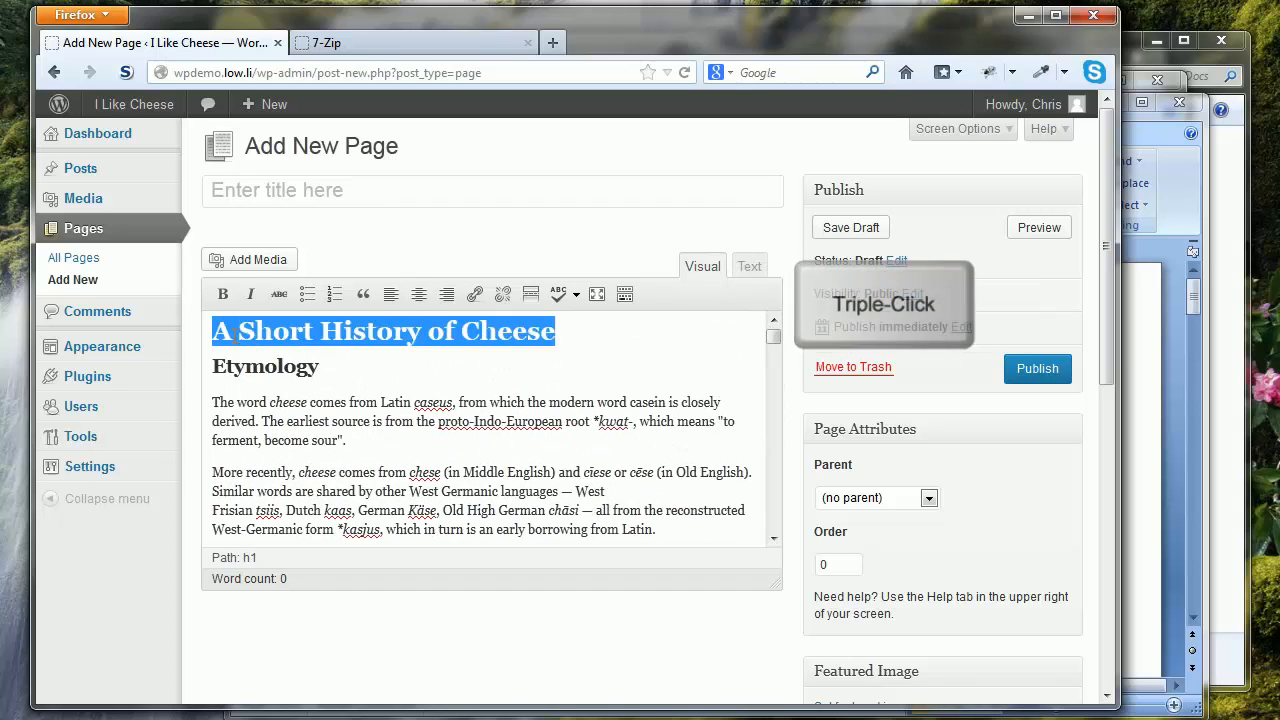
pyautogui.hotkey('ctrl', 'x')
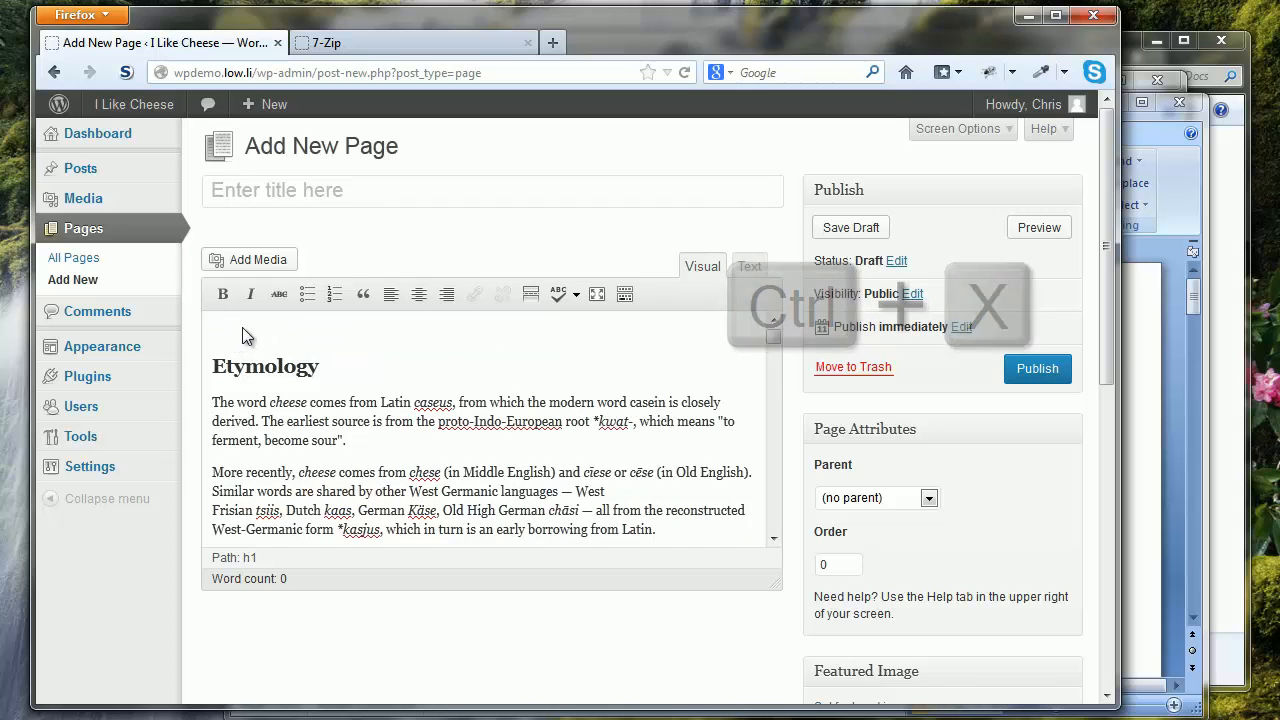
pyautogui.press('BackSpace')
pyautogui.click(362, 201)
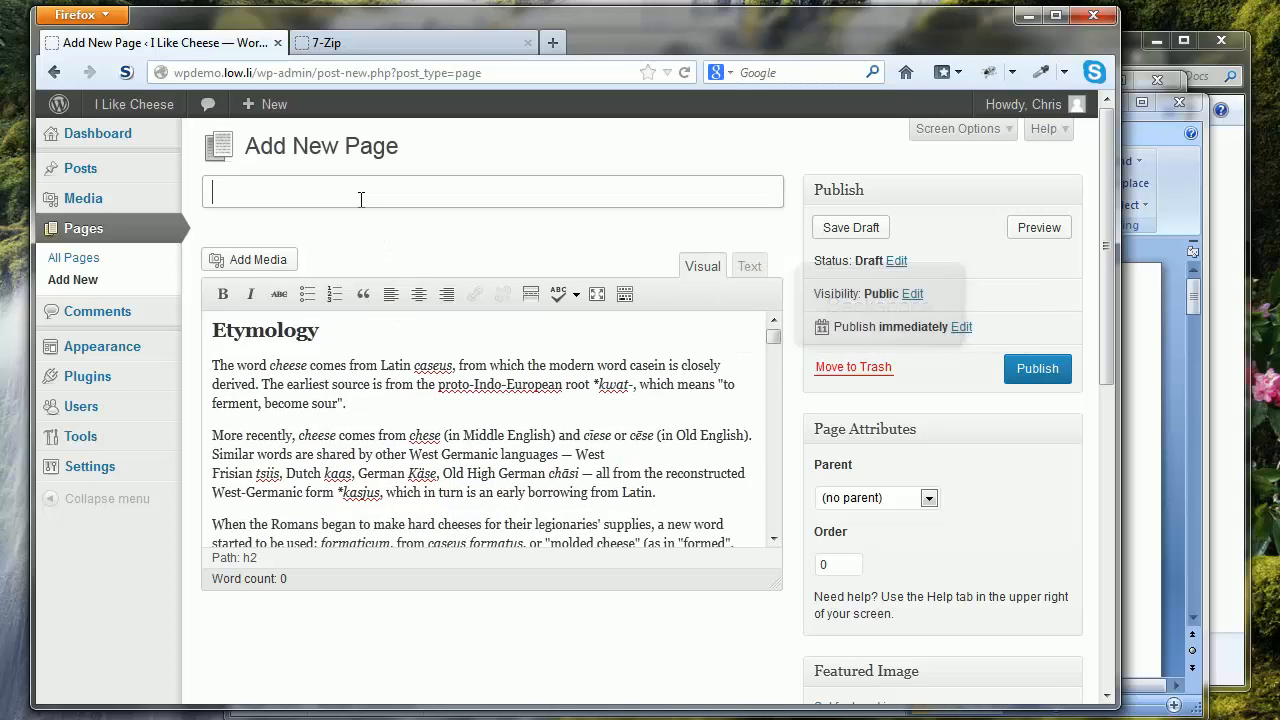
pyautogui.hotkey('ctrl', 'v')
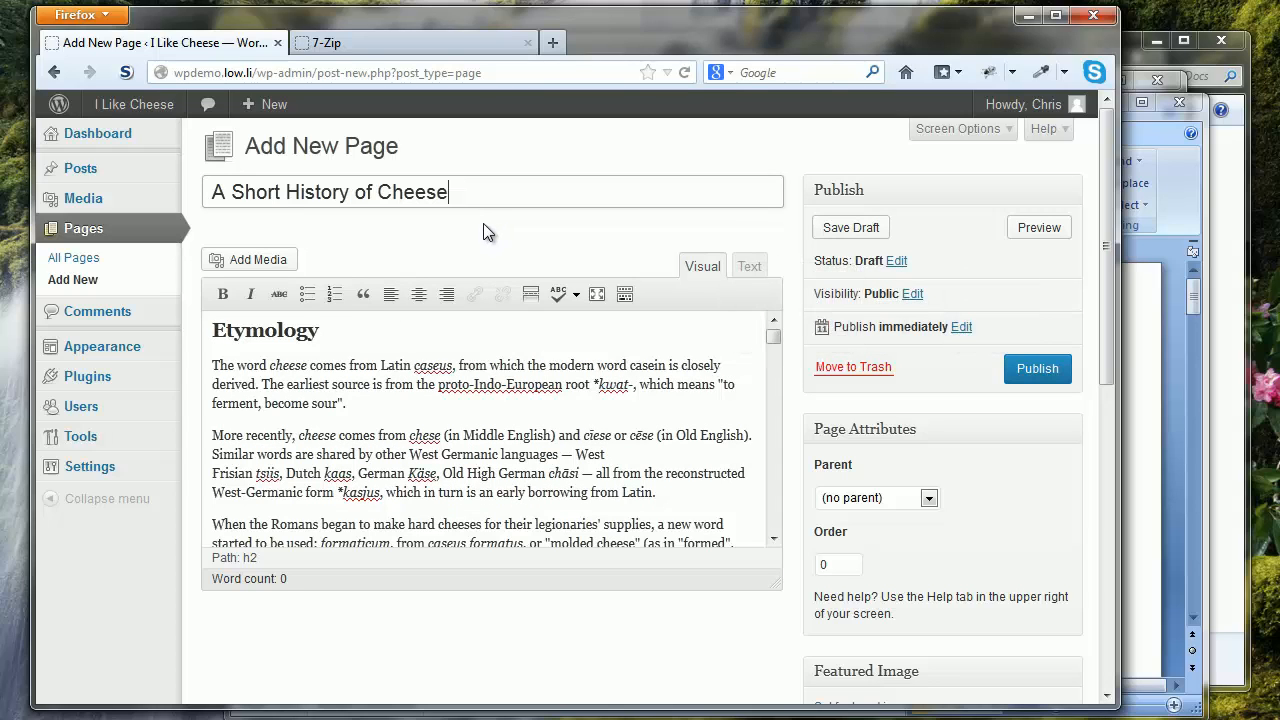
pyautogui.click(1048, 376)
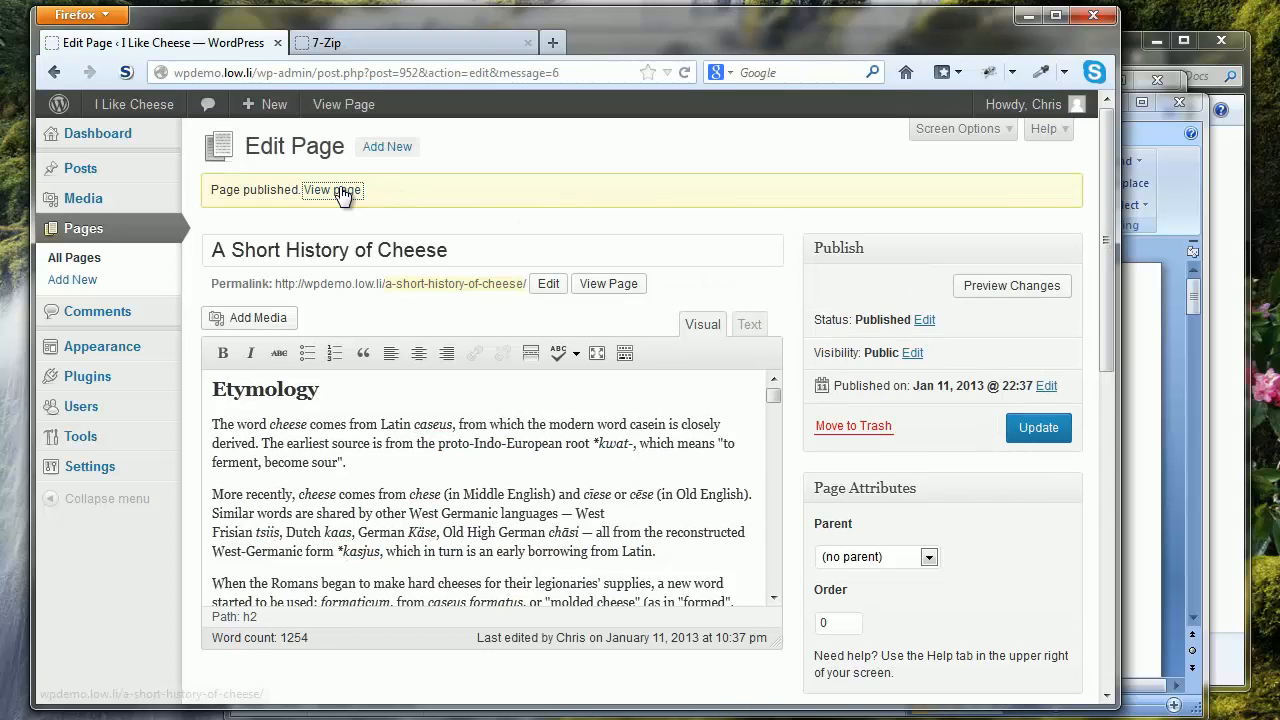
# - View the published page on the site, reopen it for editing from there, and change its title to "History"
pyautogui.click(333, 190)
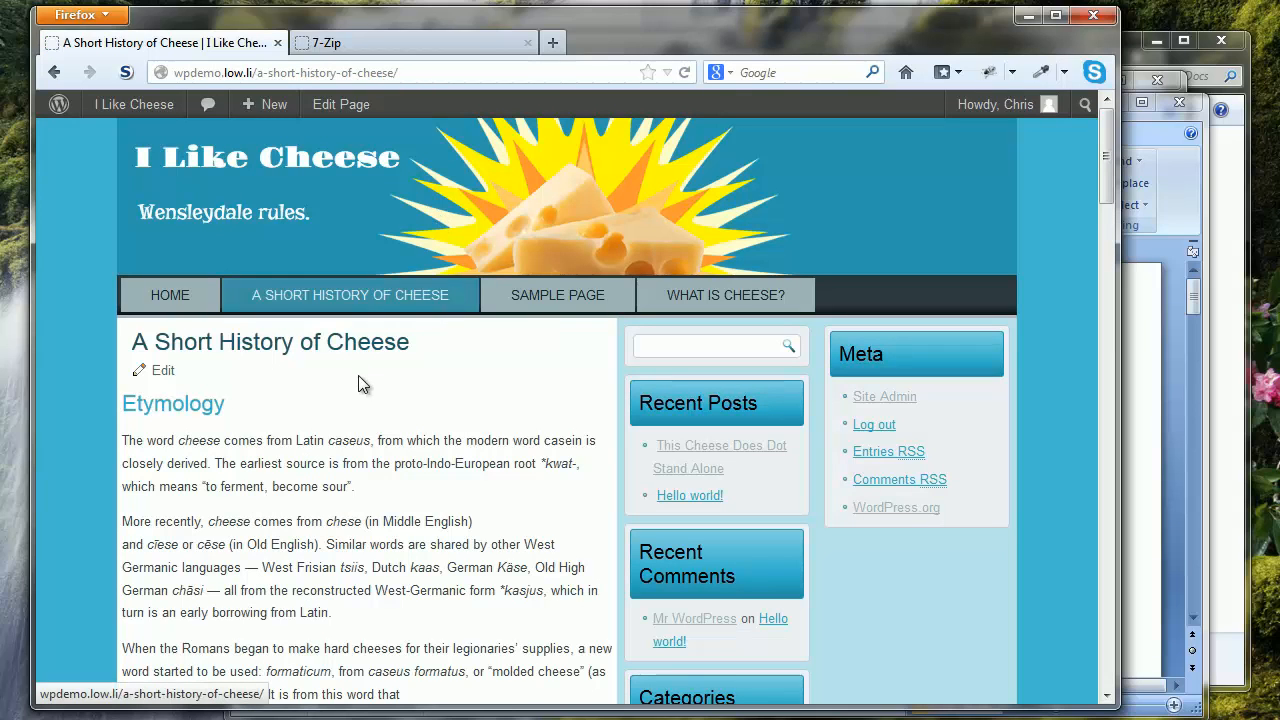
pyautogui.click(168, 379)
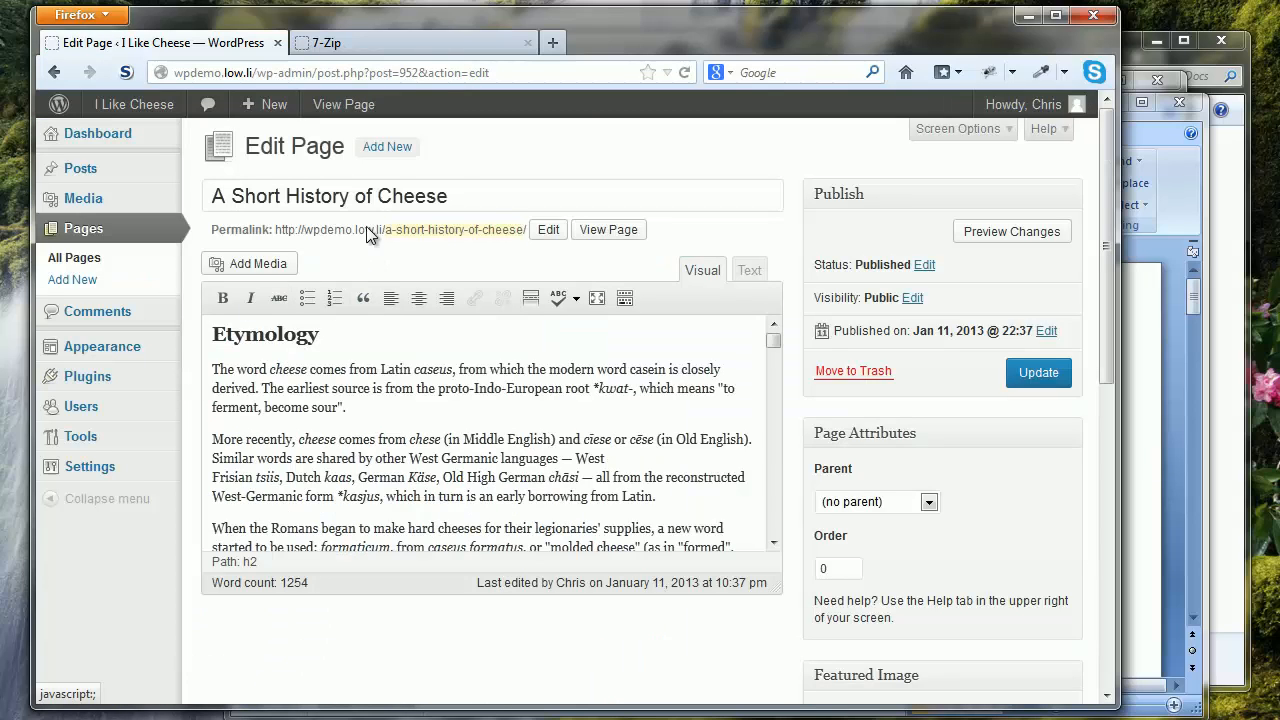
pyautogui.click(465, 183)
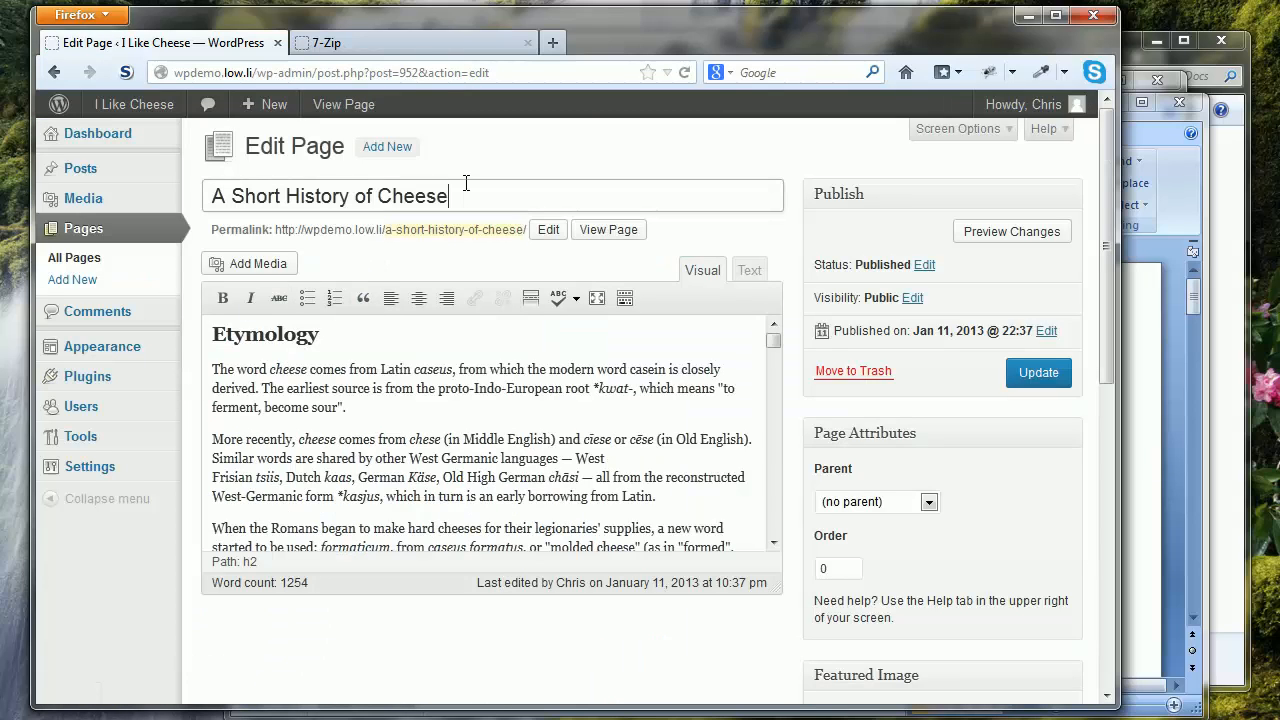
pyautogui.hotkey('ctrl', 'a')
pyautogui.write('History')
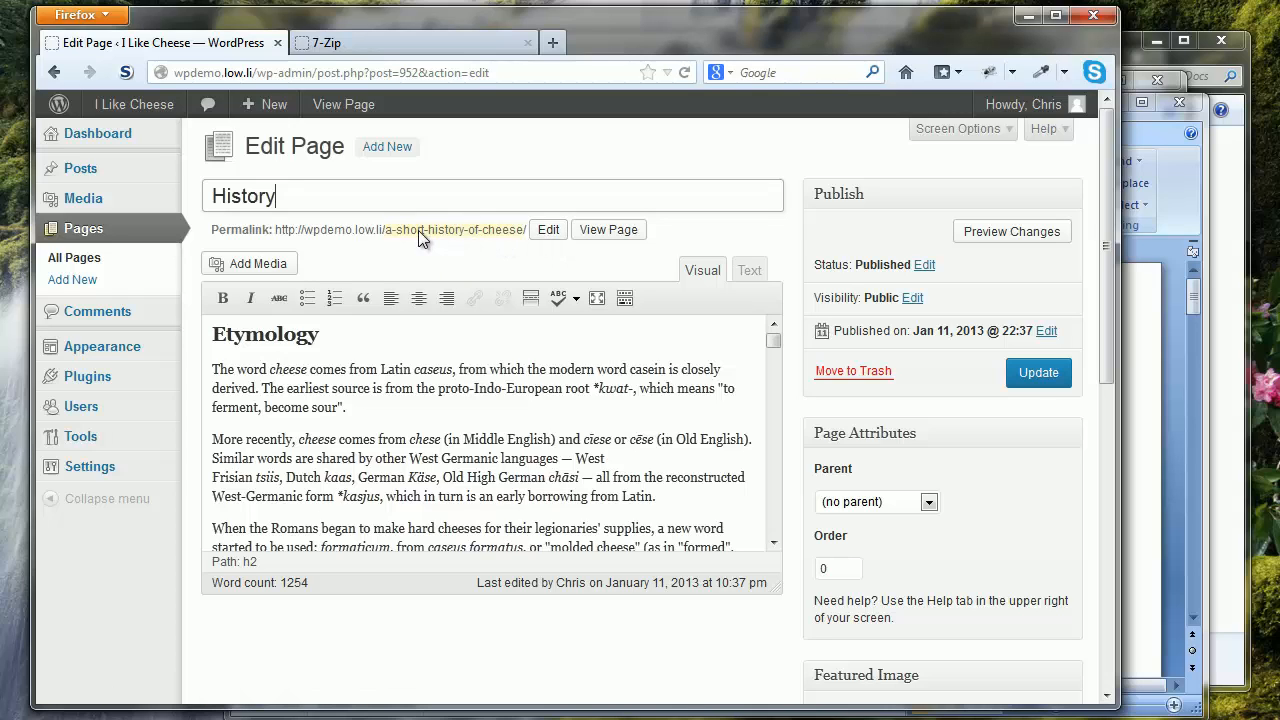
# - Set the page's permalink slug to "history", update the page, and open it on the site
pyautogui.click(545, 230)
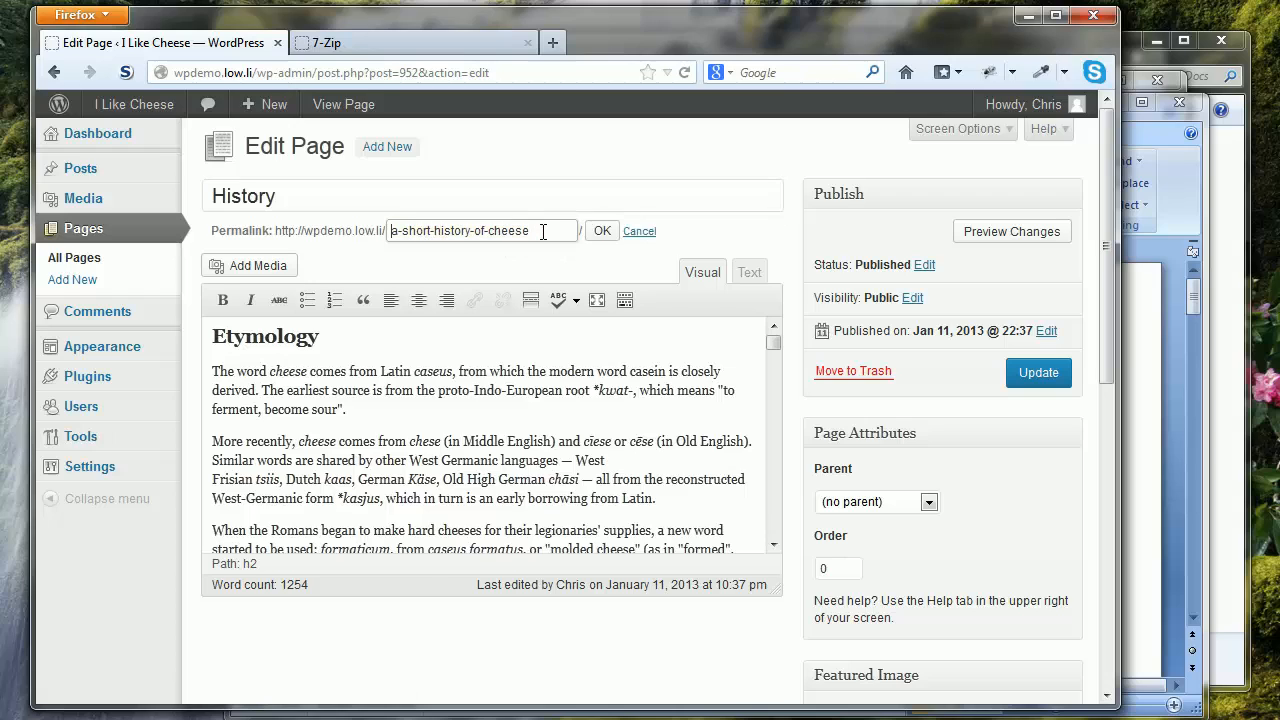
pyautogui.moveTo(543, 231); pyautogui.dragTo(388, 232)
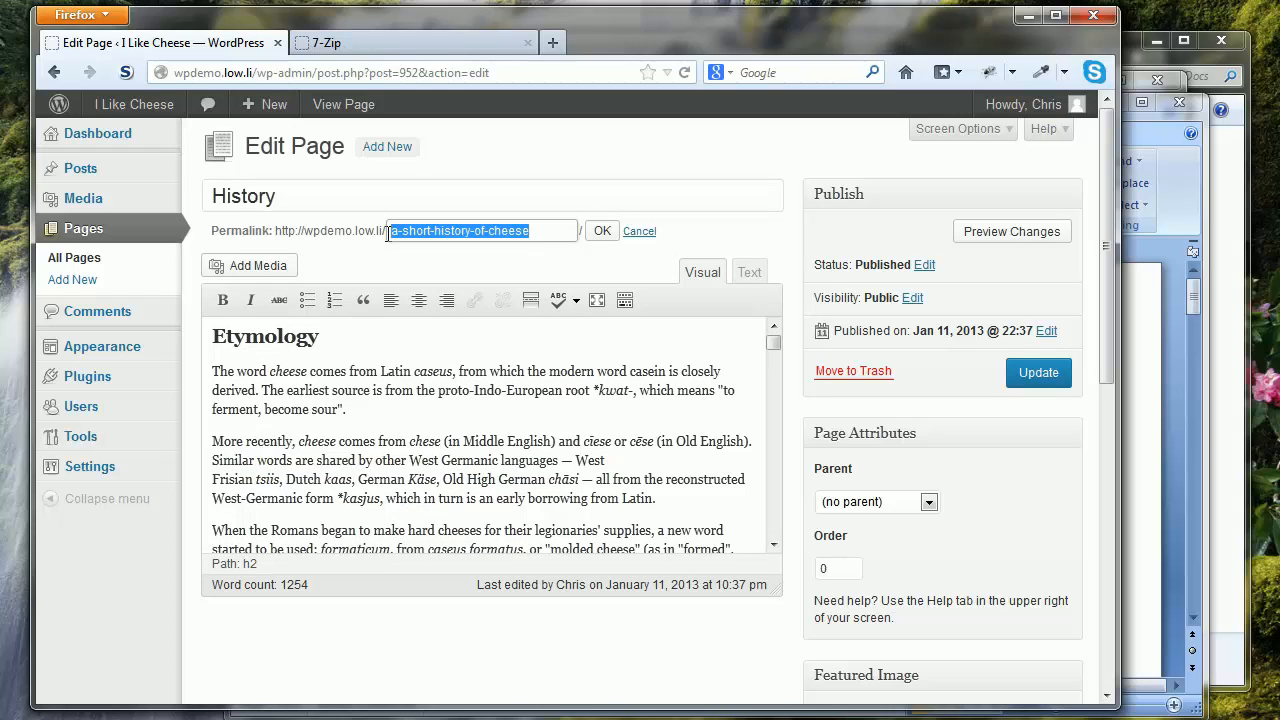
pyautogui.write('history')
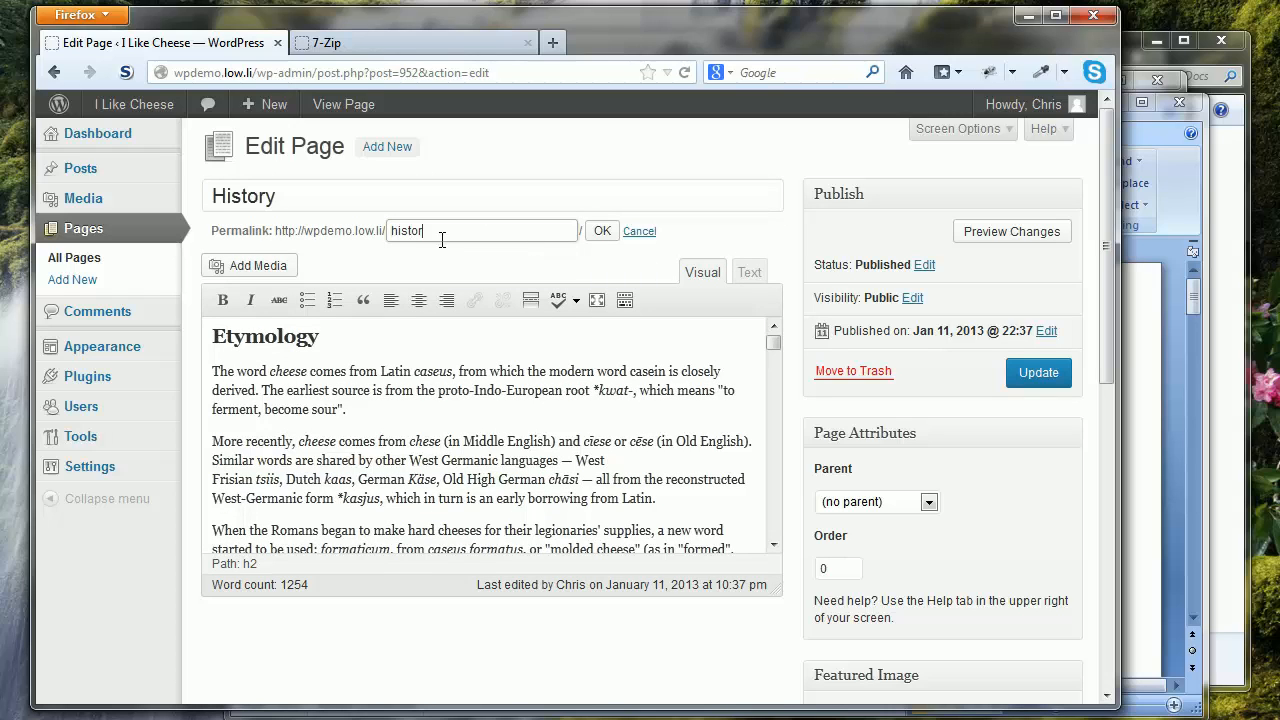
pyautogui.click(601, 240)
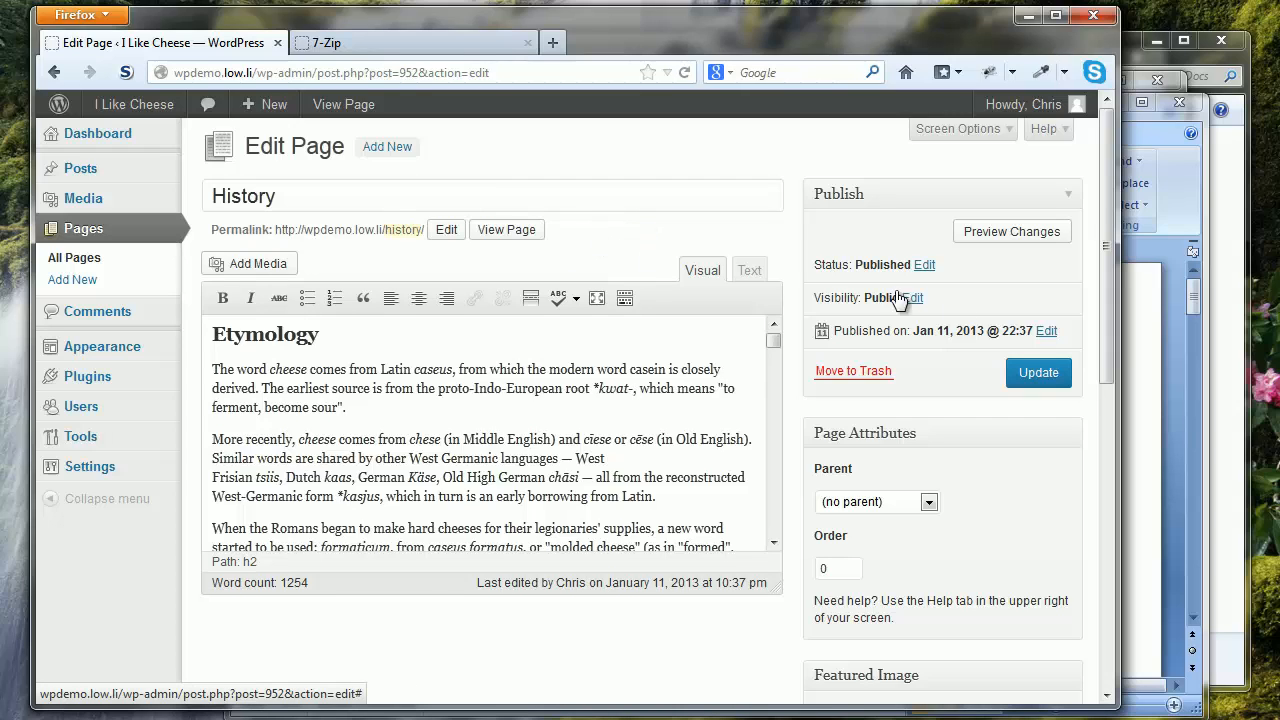
pyautogui.click(1035, 372)
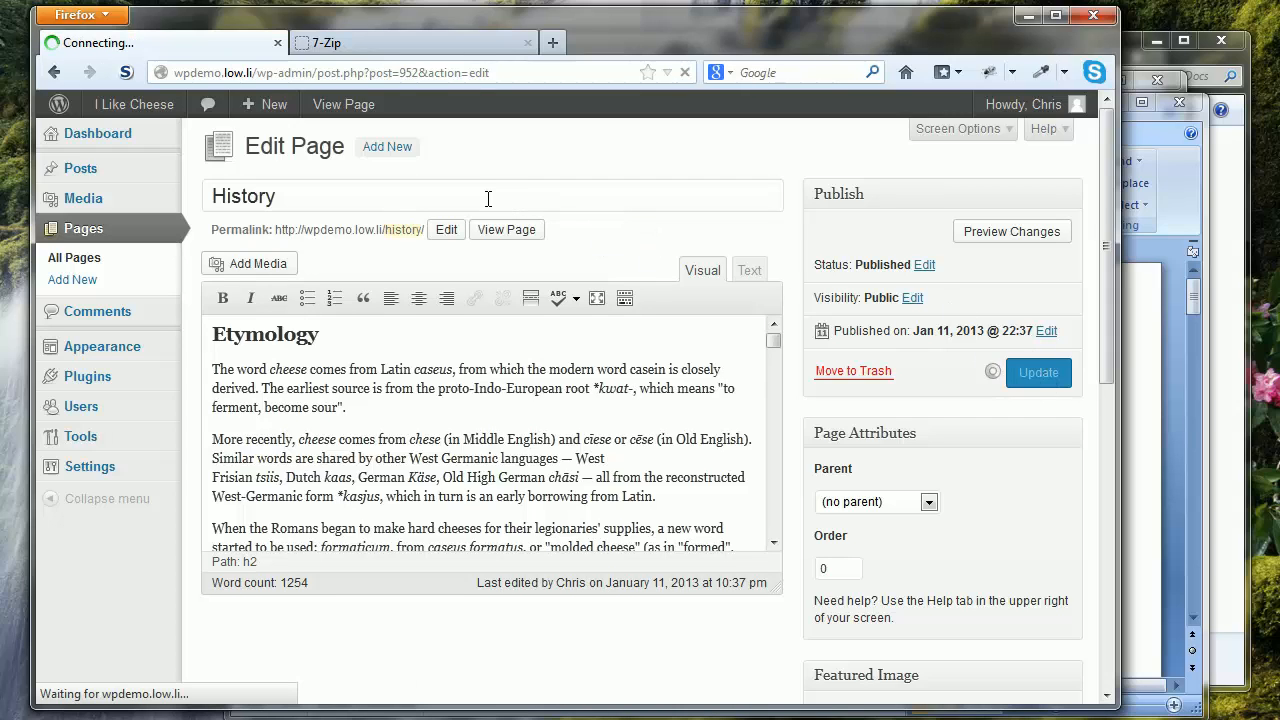
pyautogui.click(333, 191)
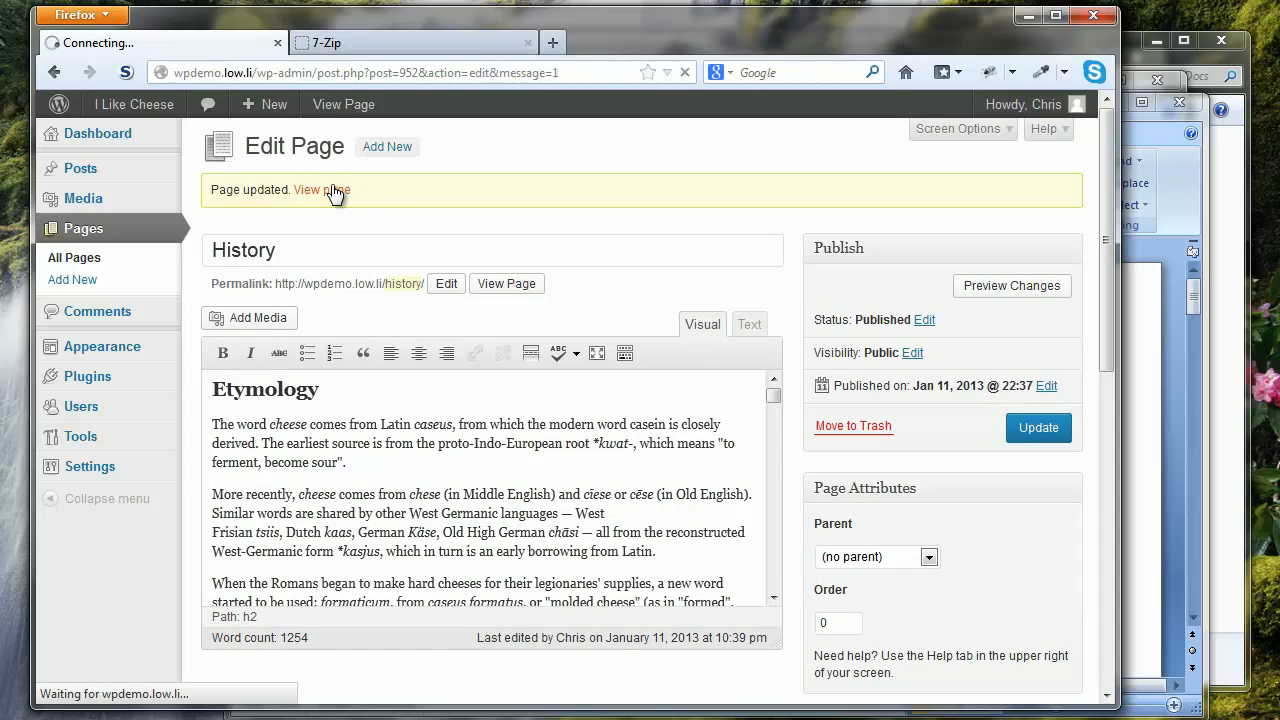